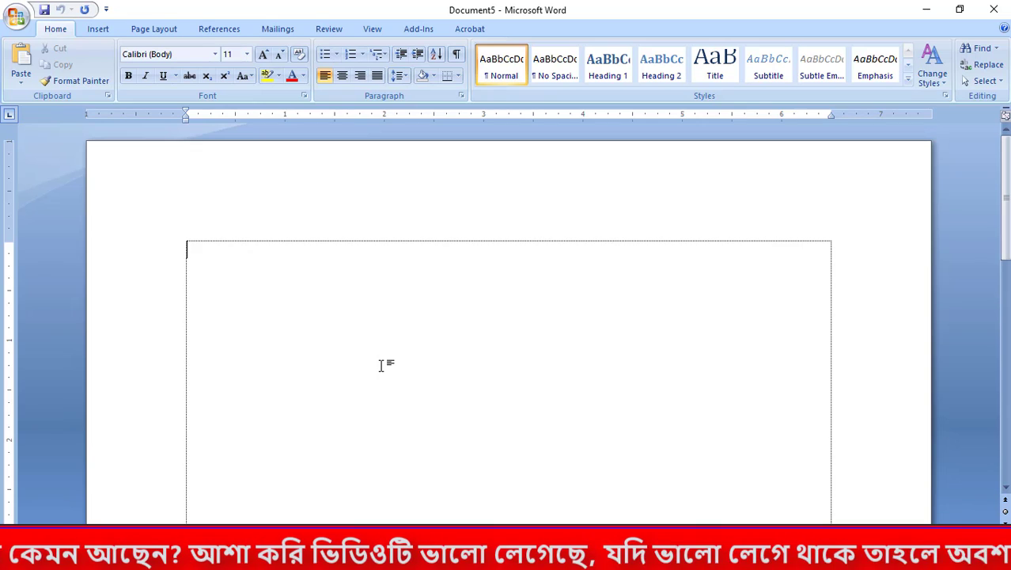
# Step: Undo the partial text and type 'decem' so AutoComplete yields a capitalised 'December'
pyautogui.hotkey('ctrl', 'z')
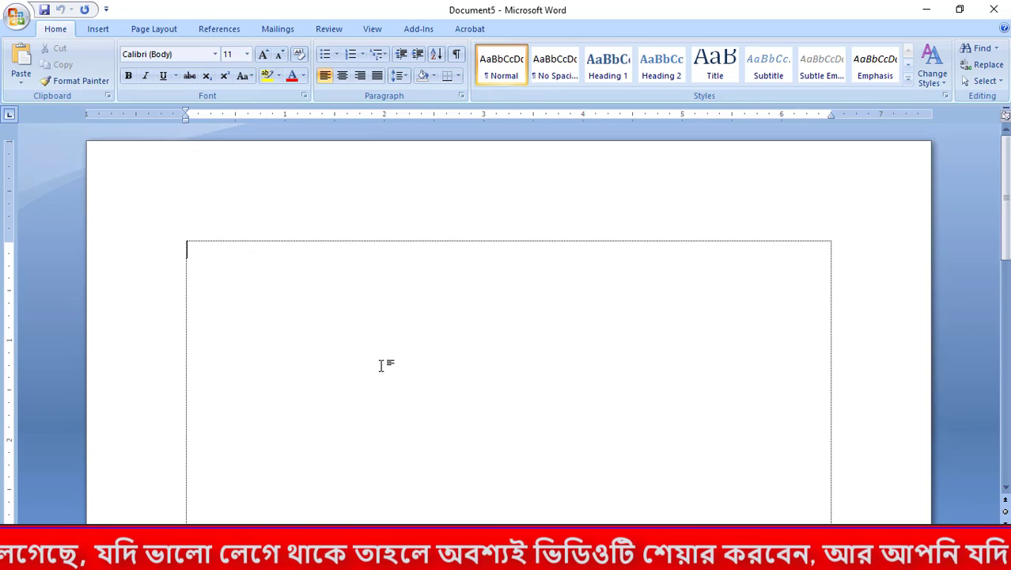
pyautogui.write('december')
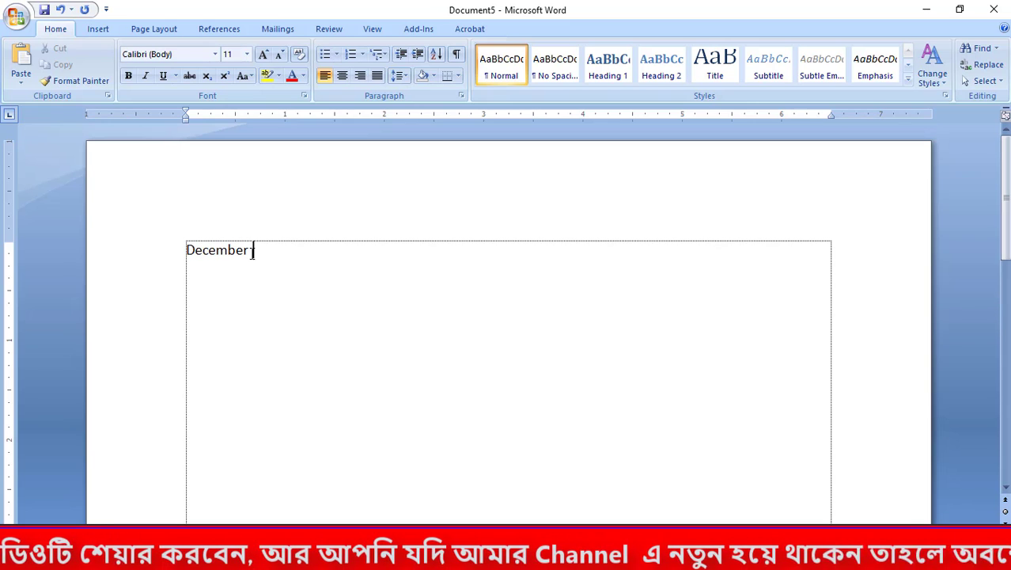
# Step: Select and reselect the word 'December' to inspect it
pyautogui.moveTo(199, 250); pyautogui.dragTo(188, 269)
pyautogui.scroll(2, 289, 304)
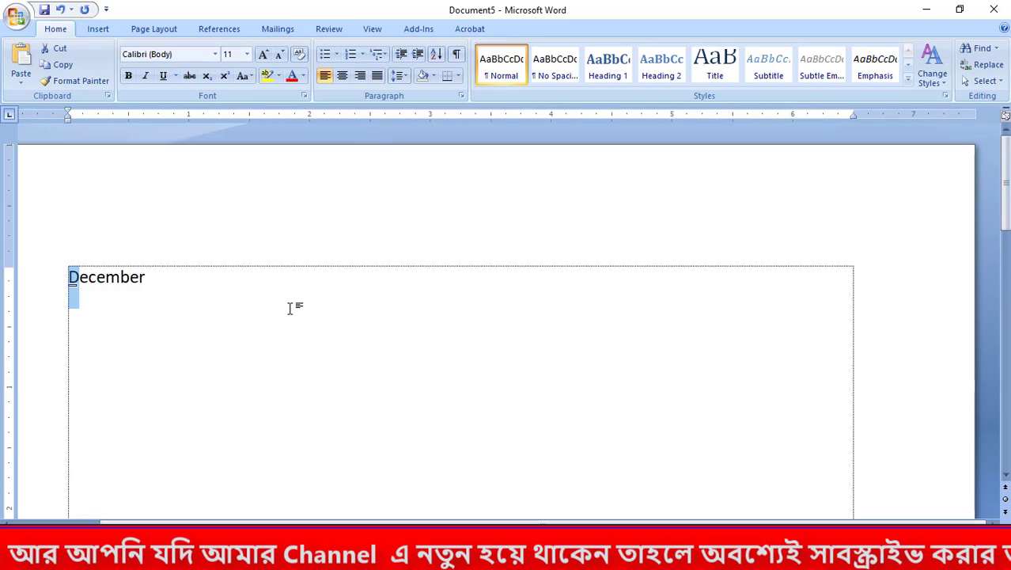
pyautogui.scroll(1, 291, 308)
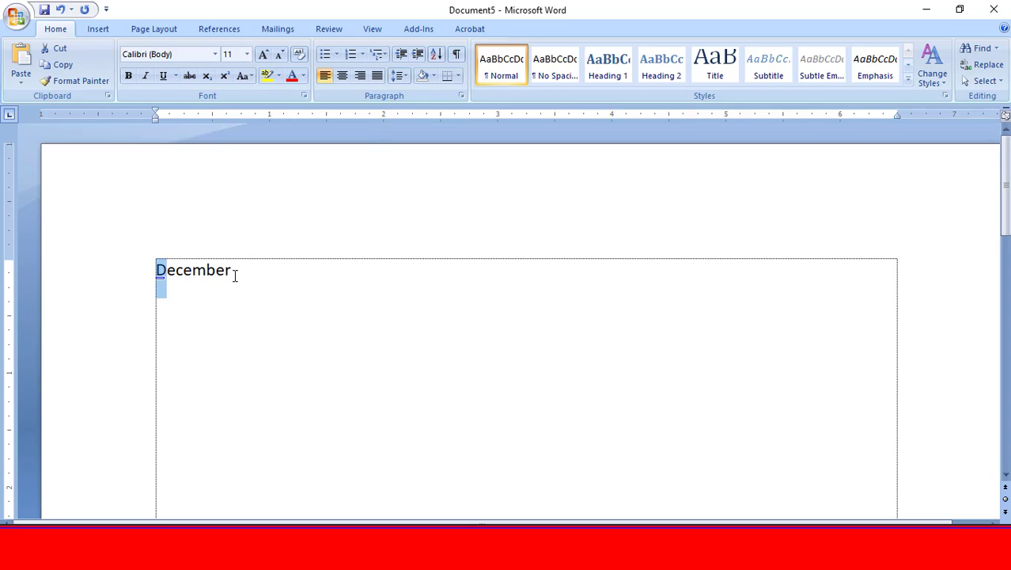
pyautogui.moveTo(235, 275)
pyautogui.mouseDown()
pyautogui.moveTo(237, 296)
pyautogui.moveTo(138, 260)
pyautogui.mouseUp()
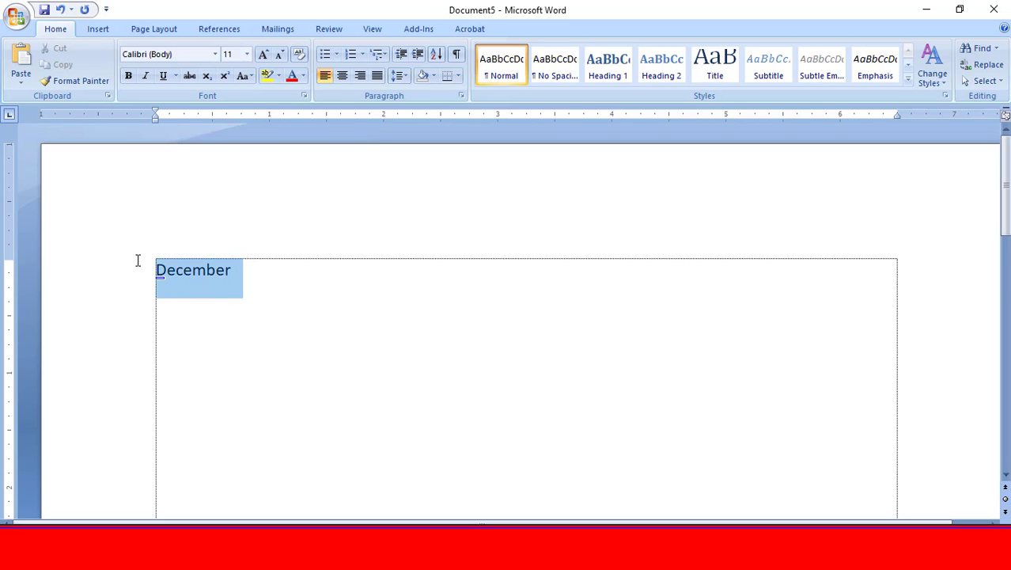
pyautogui.moveTo(229, 269); pyautogui.dragTo(155, 266)
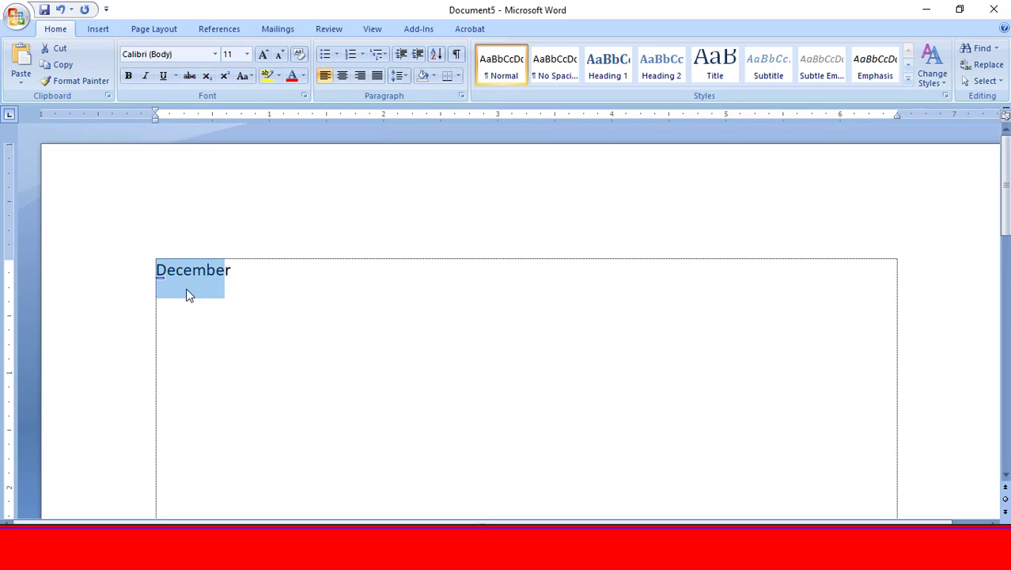
pyautogui.moveTo(239, 270); pyautogui.dragTo(162, 282)
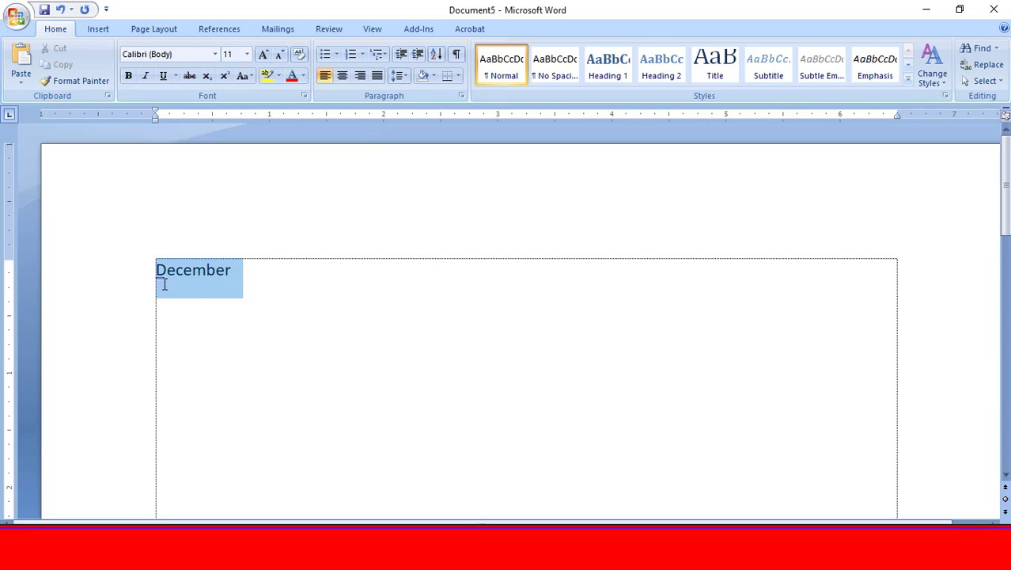
pyautogui.click(229, 286)
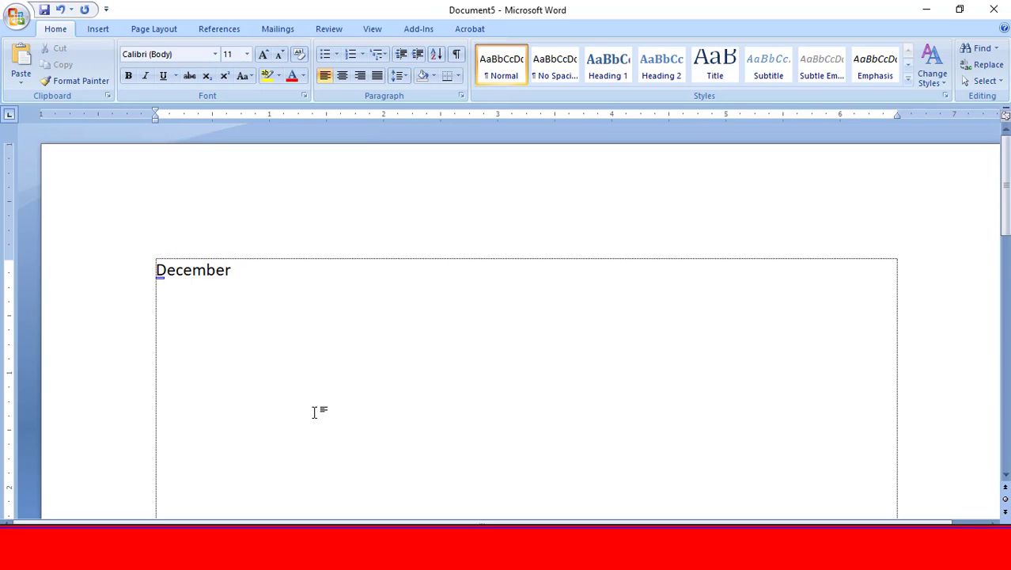
pyautogui.moveTo(235, 278); pyautogui.dragTo(147, 293)
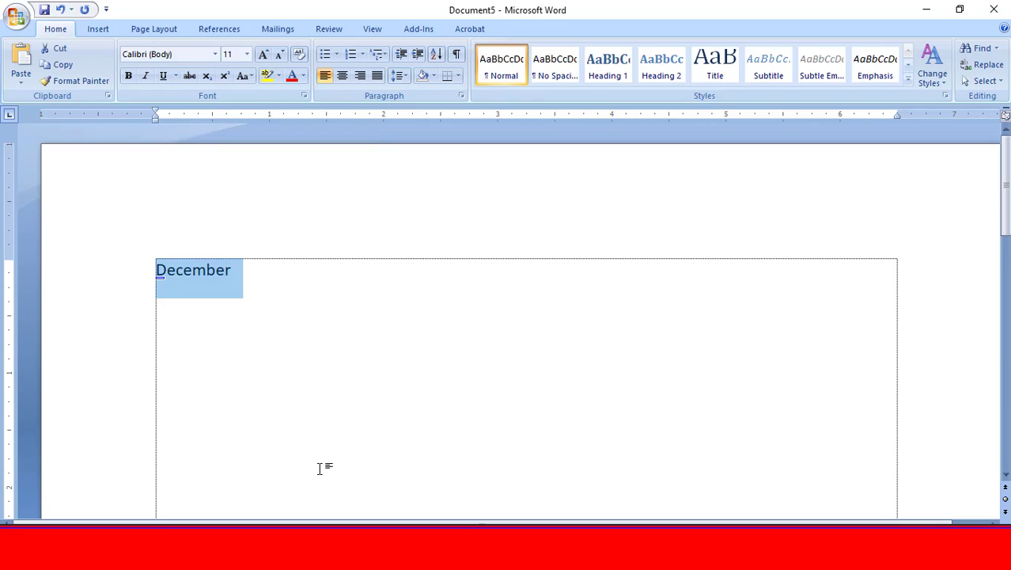
# Step: Add a second 'December' below the first by accepting AutoComplete after typing 'des'
pyautogui.click(246, 273)
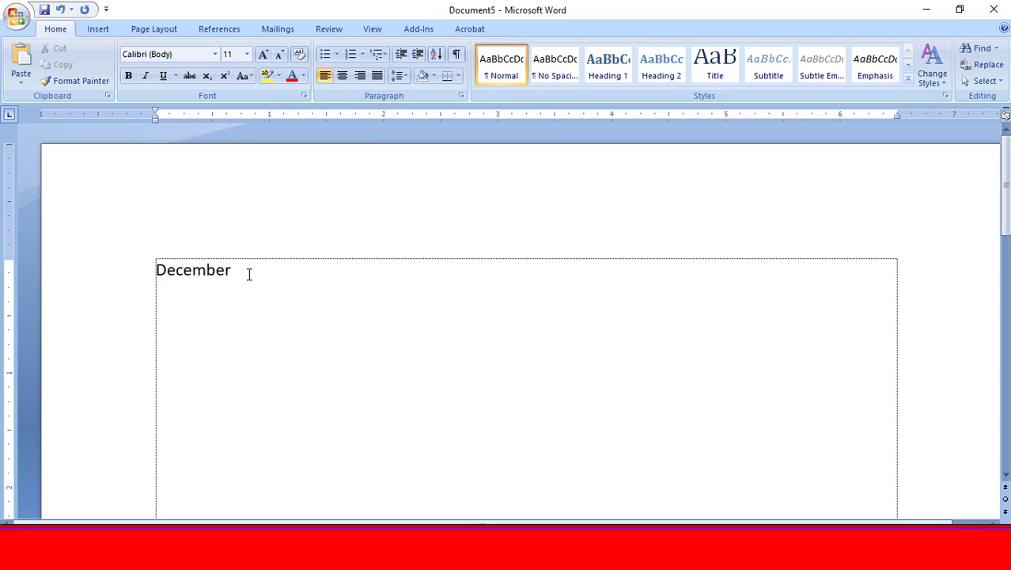
pyautogui.write('desw')
pyautogui.press('BackSpace')
pyautogui.press('Return')
pyautogui.press('Return')
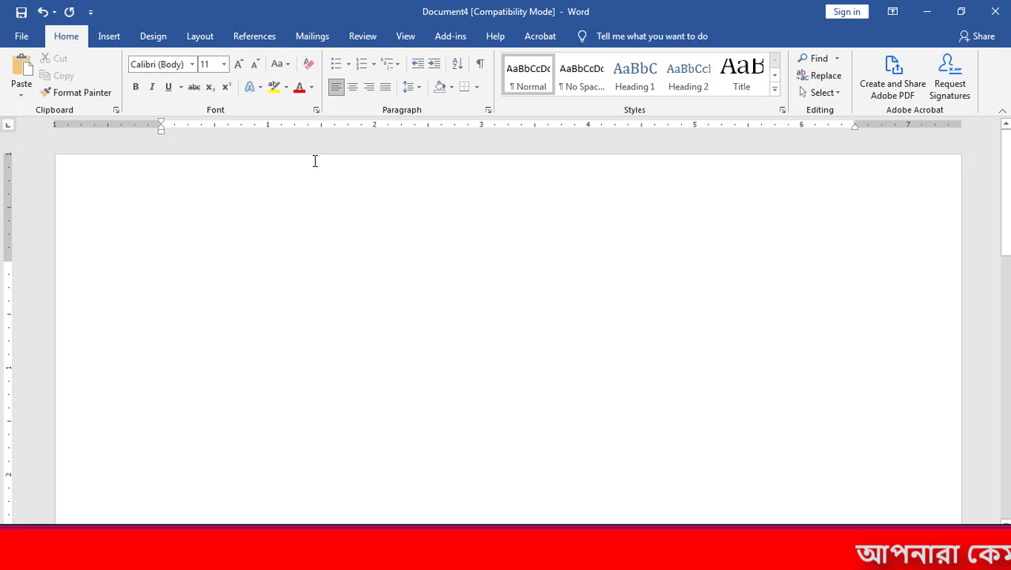
# Step: Switch the font to SutonnyMJ and type the Bangla word আমাদের
pyautogui.click(182, 67)
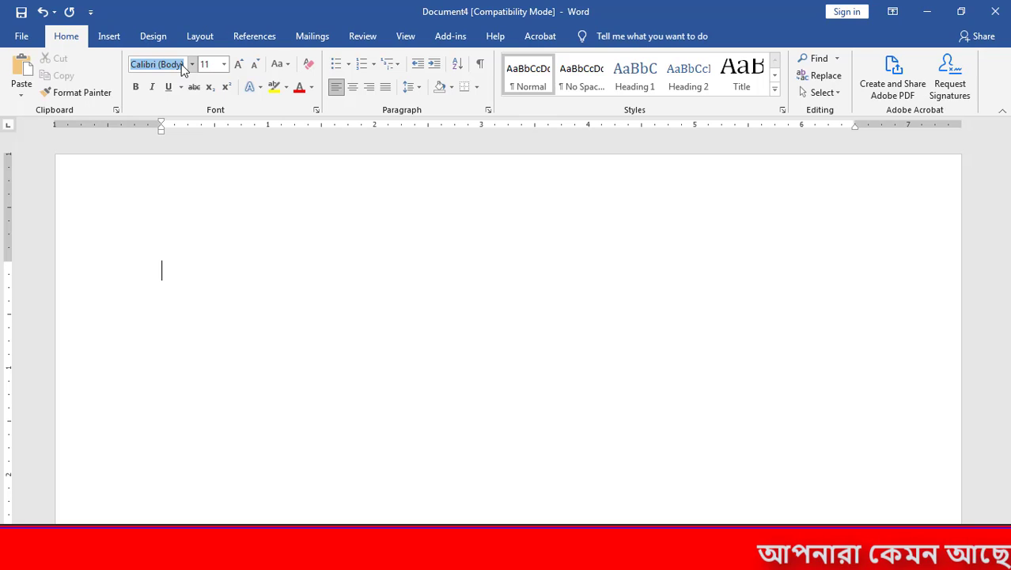
pyautogui.write('SutonnyMJ')
pyautogui.press('Return')
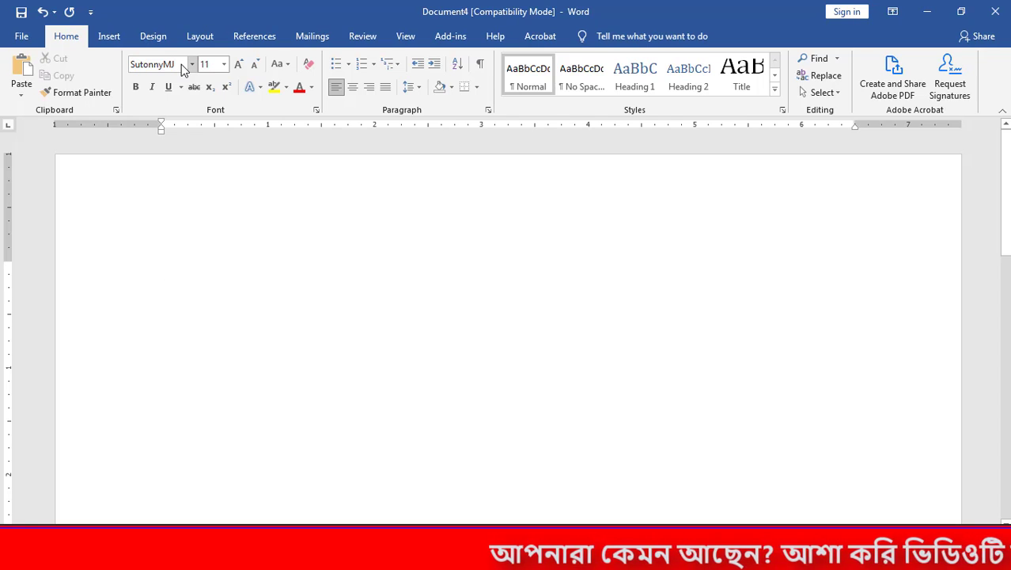
pyautogui.write('আমাদের')
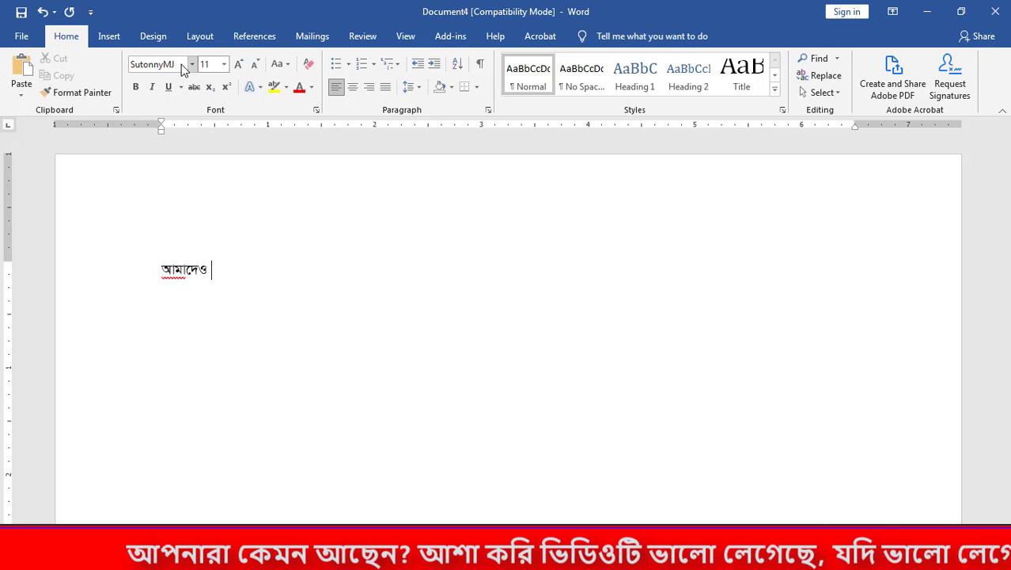
# Step: Select the Bangla word to inspect it, leaving the caret after it
pyautogui.scroll(2, 217, 285)
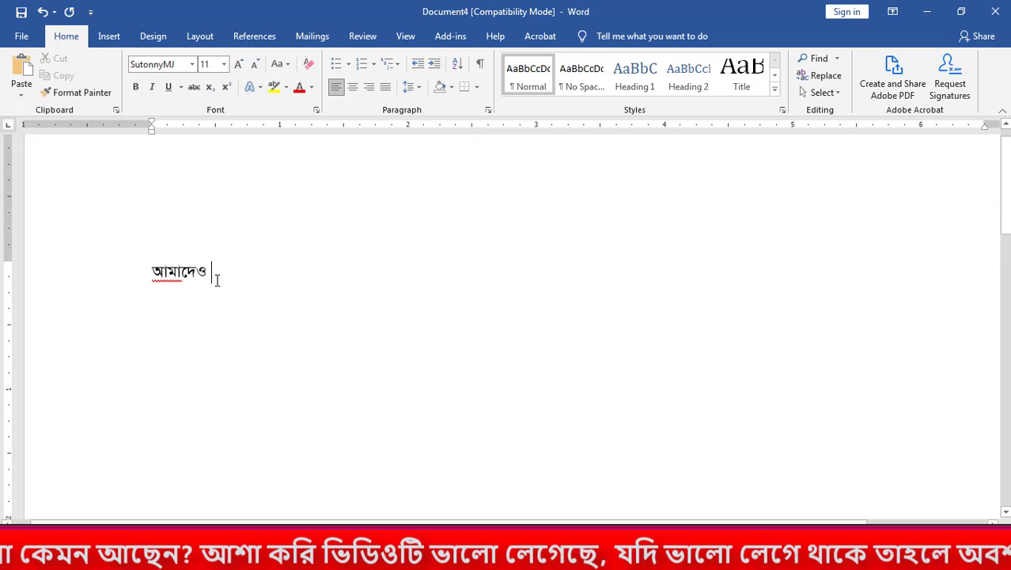
pyautogui.scroll(1, 216, 279)
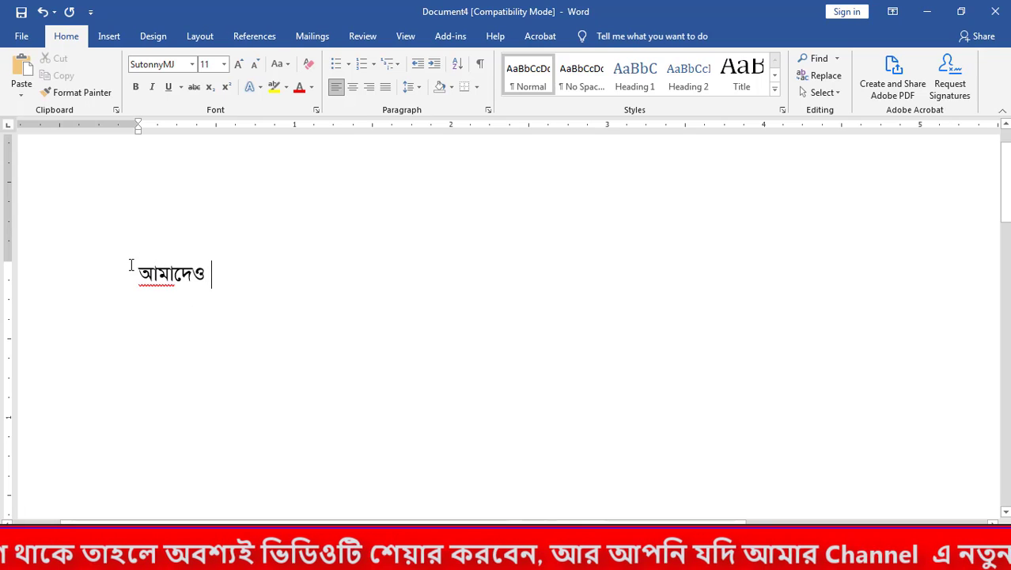
pyautogui.moveTo(140, 272); pyautogui.dragTo(212, 278)
pyautogui.click(200, 277)
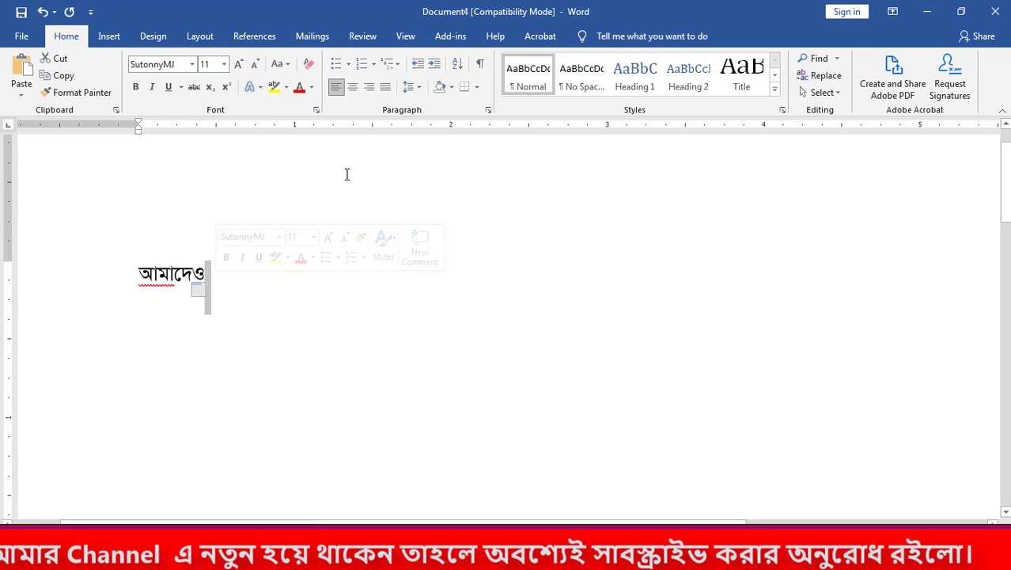
pyautogui.doubleClick(233, 297)
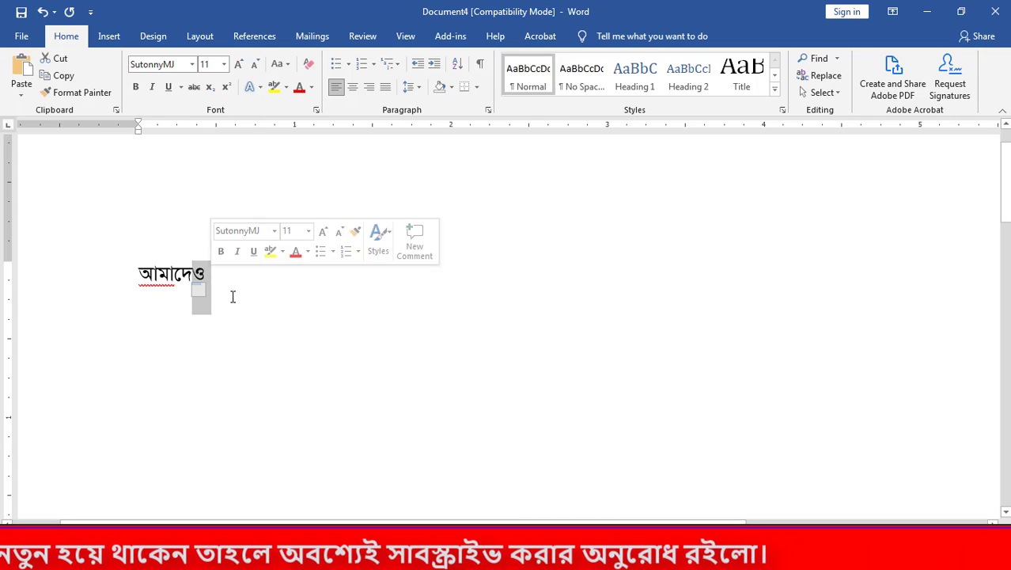
pyautogui.click(233, 297)
pyautogui.doubleClick(238, 295)
pyautogui.click(273, 288)
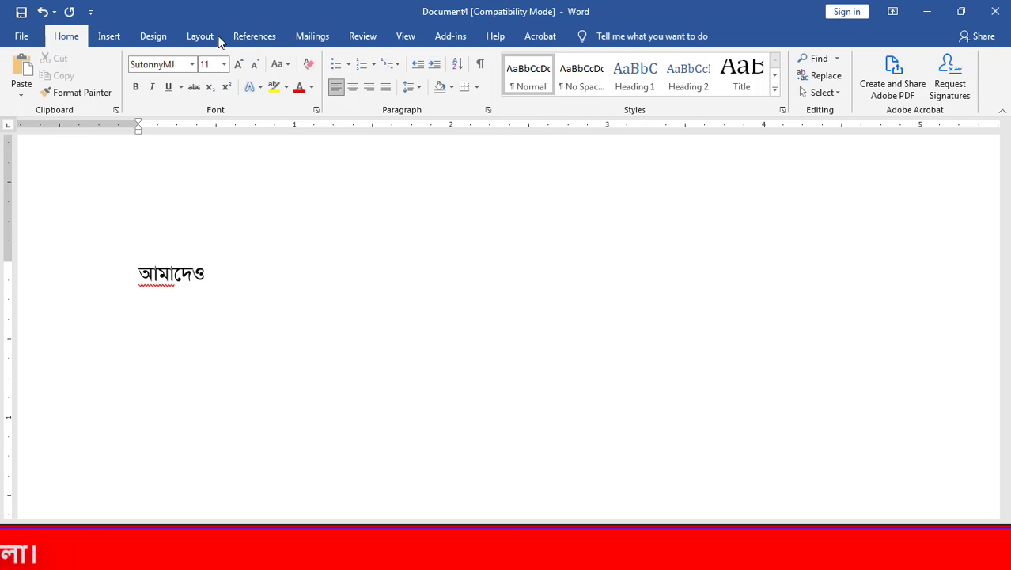
# Step: Glance at the File view, return to the document, and show 'Customize the Ribbon...' on the ribbon
pyautogui.rightClick(842, 38)
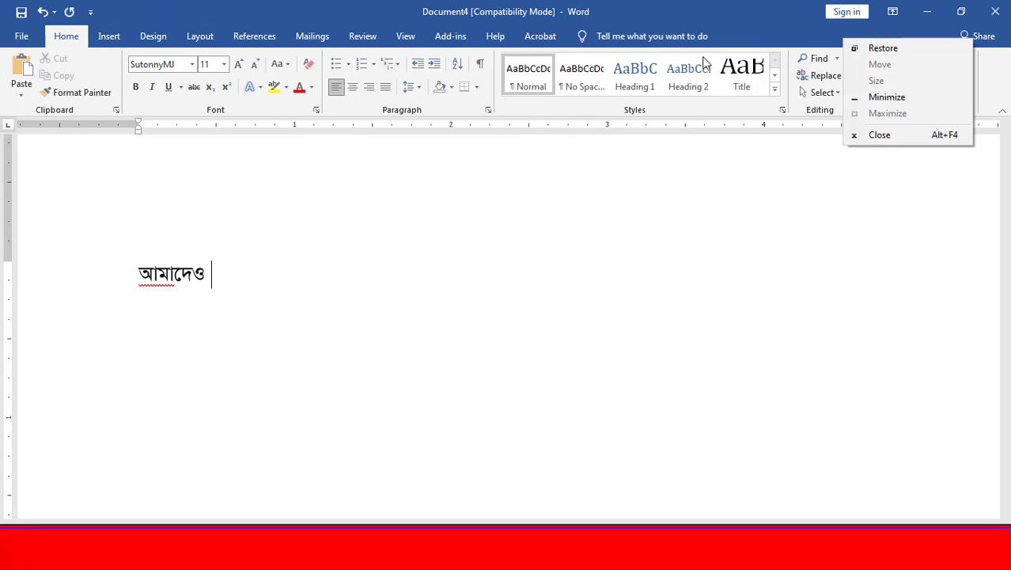
pyautogui.click(16, 37)
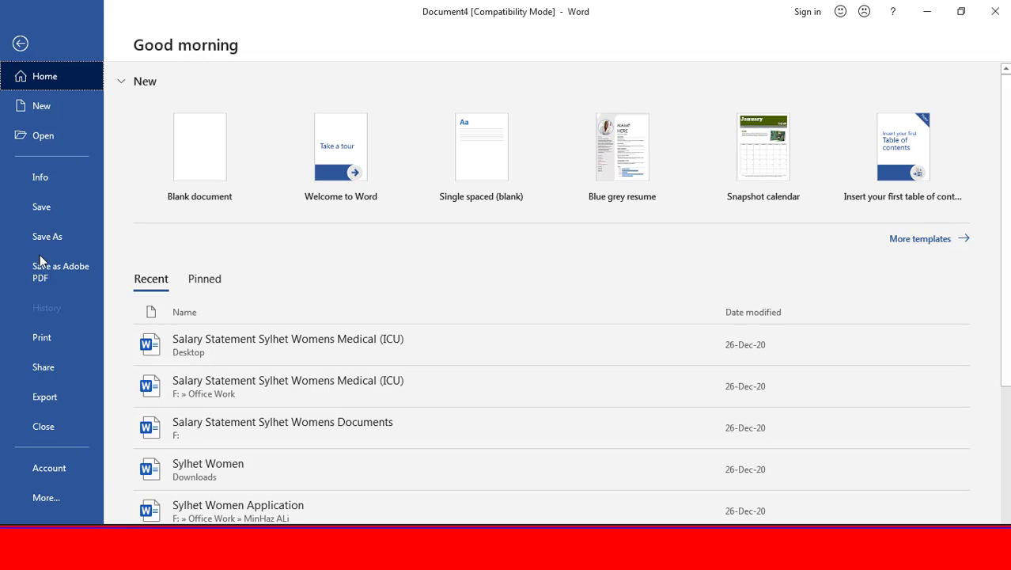
pyautogui.click(55, 503)
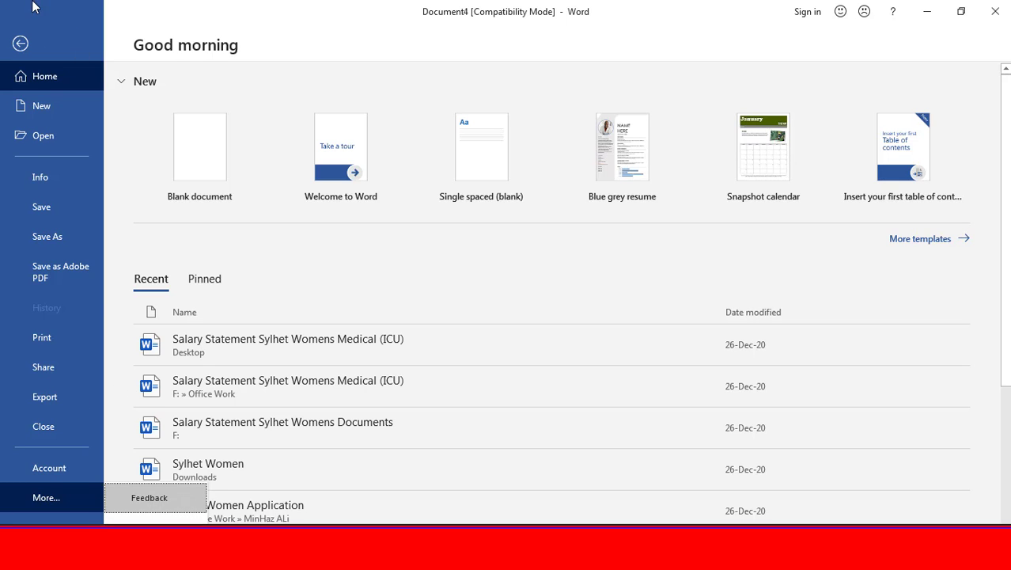
pyautogui.click(21, 44)
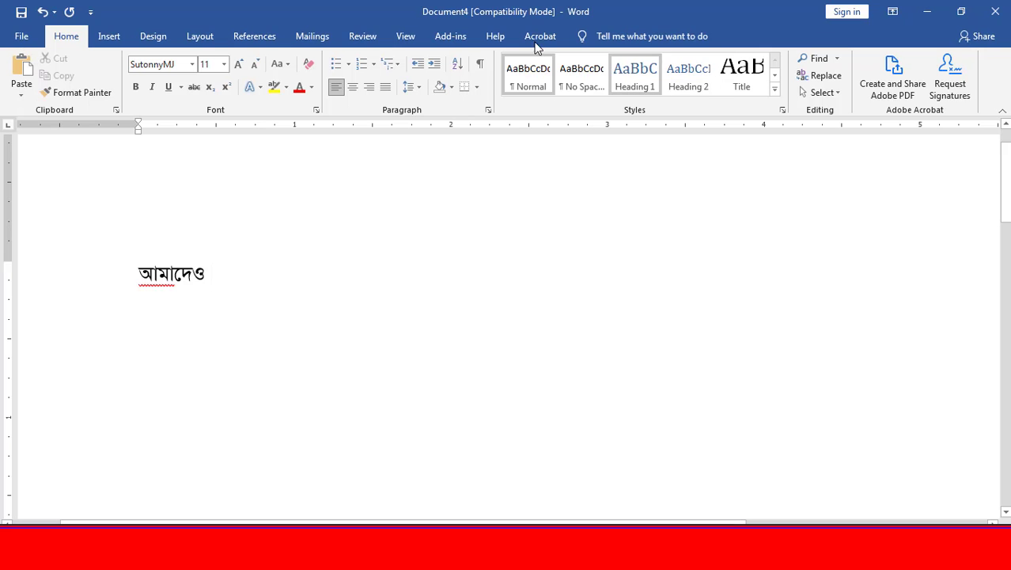
pyautogui.rightClick(1000, 72)
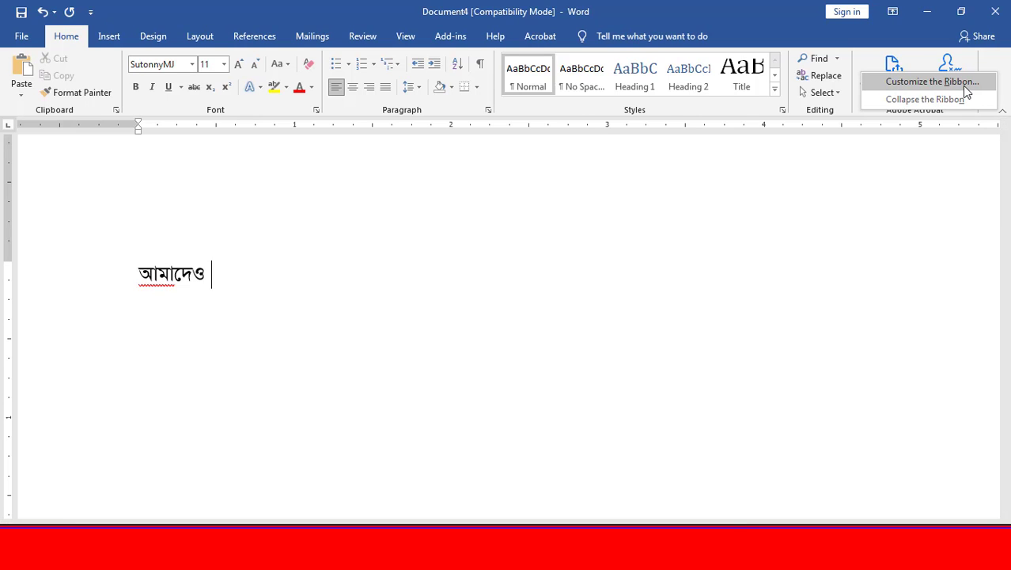
# Step: Open Word Options through 'Customize the Ribbon...' and go to the Proofing page
pyautogui.click(964, 82)
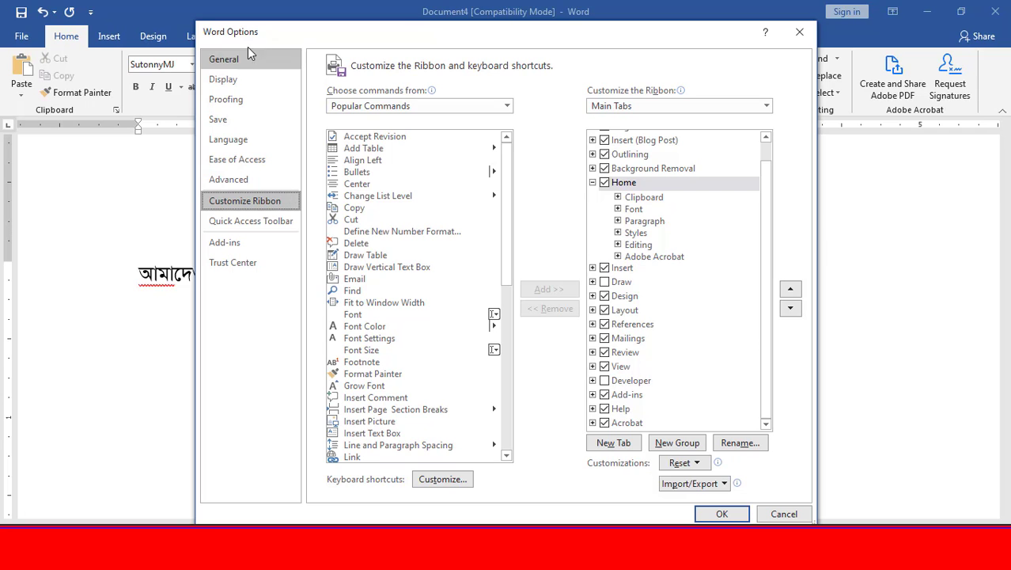
pyautogui.moveTo(293, 32); pyautogui.dragTo(286, 28)
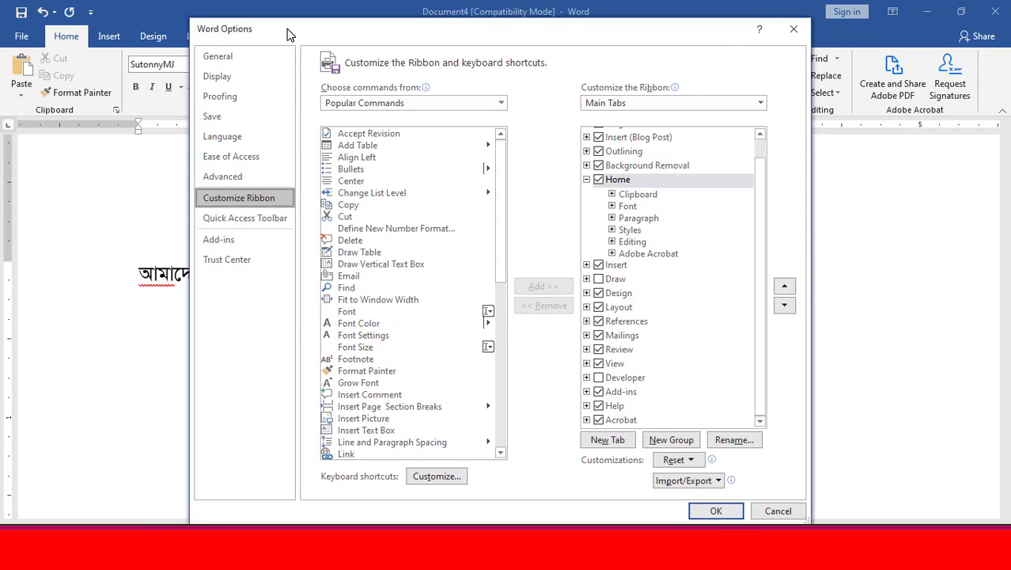
pyautogui.click(234, 96)
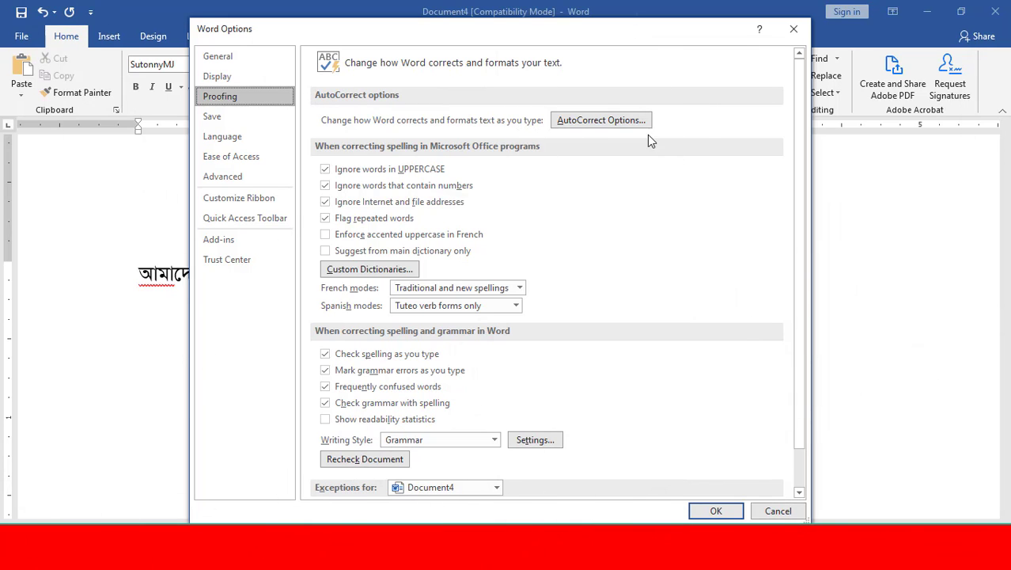
# Step: Uncheck every AutoCorrect option, including capitalisation rules and Replace text as you type
pyautogui.click(617, 121)
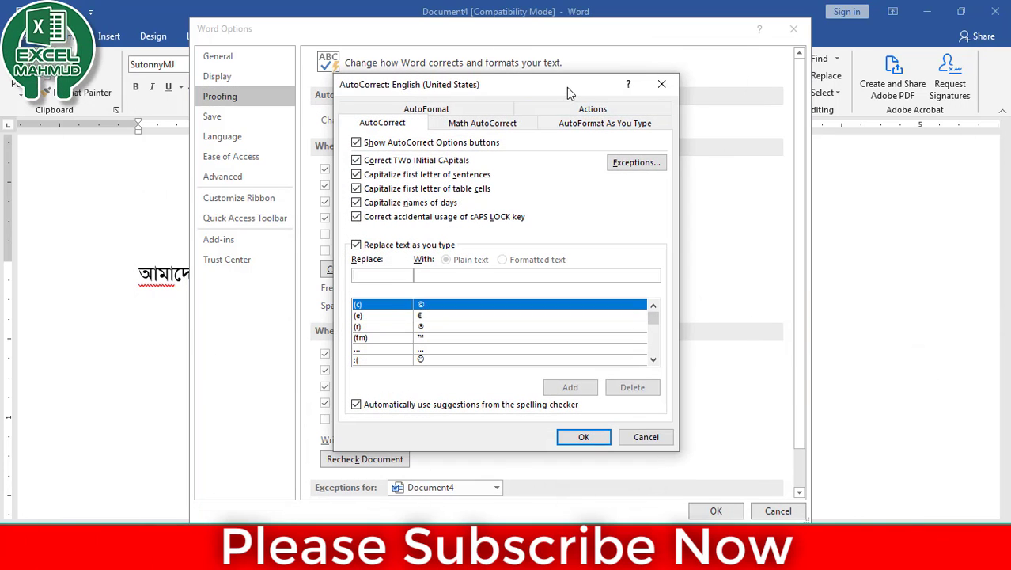
pyautogui.moveTo(566, 87); pyautogui.dragTo(535, 74)
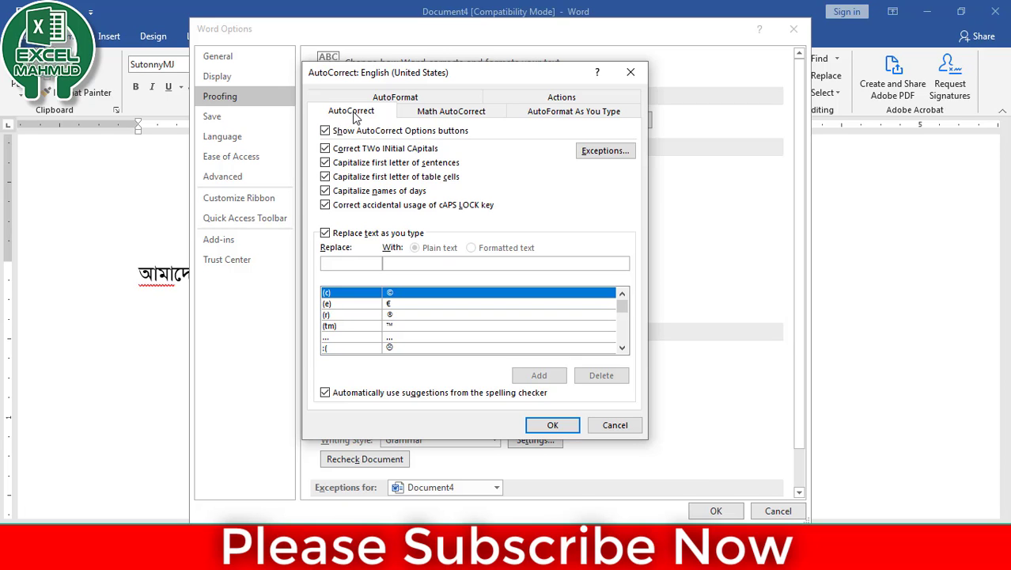
pyautogui.click(338, 131)
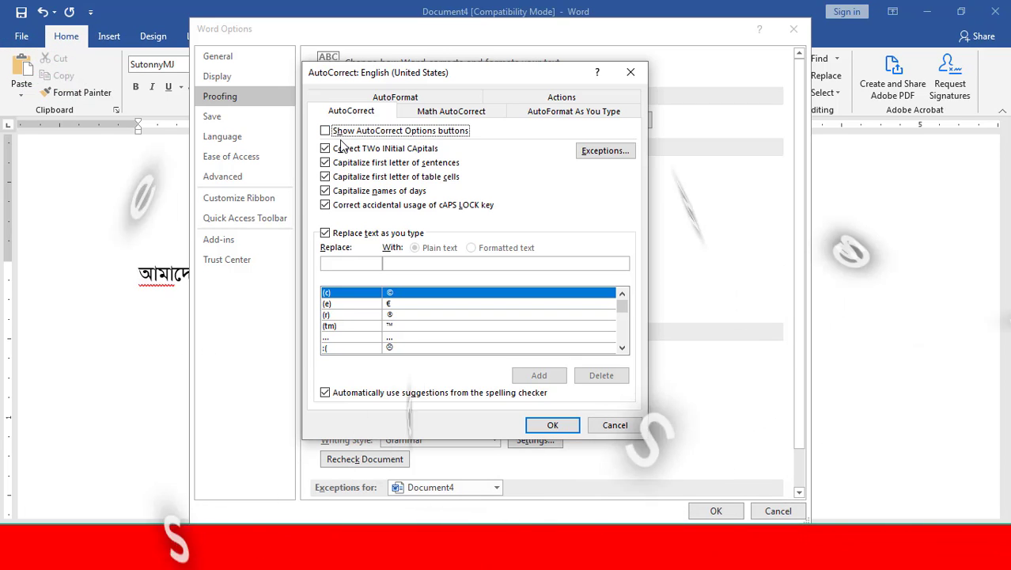
pyautogui.click(340, 149)
pyautogui.click(342, 163)
pyautogui.click(345, 177)
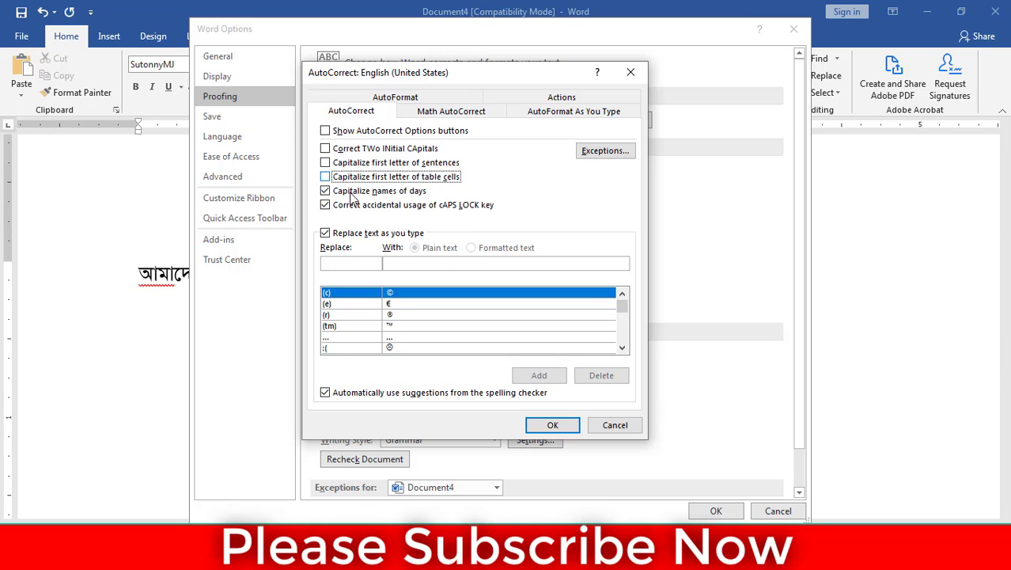
pyautogui.click(349, 191)
pyautogui.click(353, 205)
pyautogui.click(349, 234)
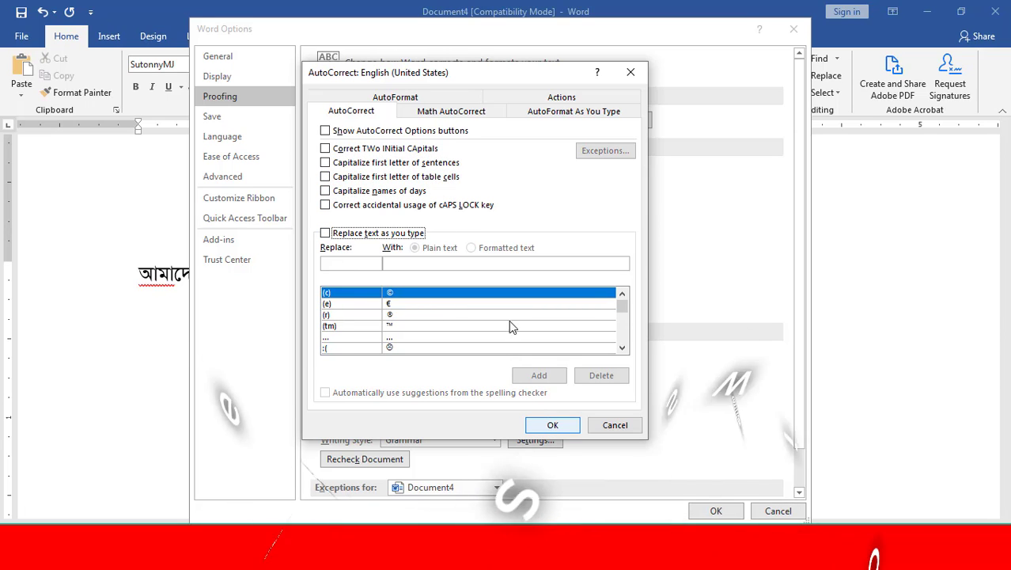
# Step: Look through the AutoFormat, Actions and Math AutoCorrect tabs, then confirm with OK
pyautogui.moveTo(421, 77); pyautogui.dragTo(441, 71)
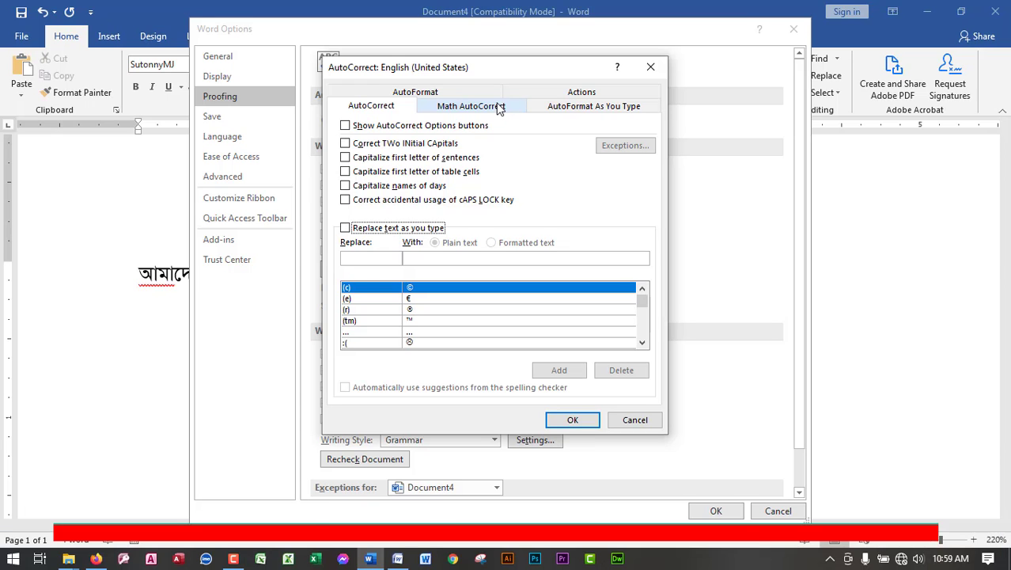
pyautogui.click(435, 93)
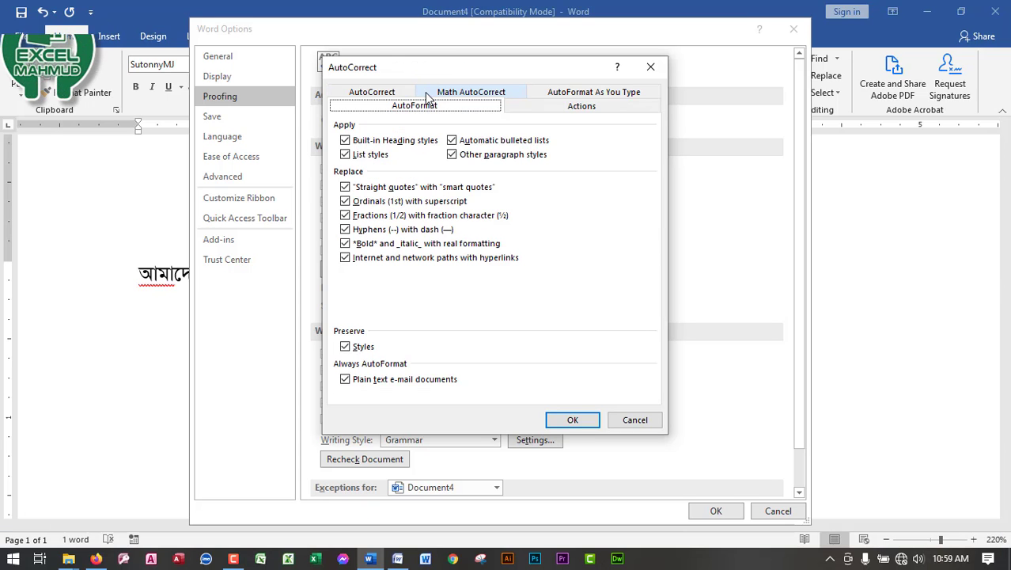
pyautogui.click(577, 107)
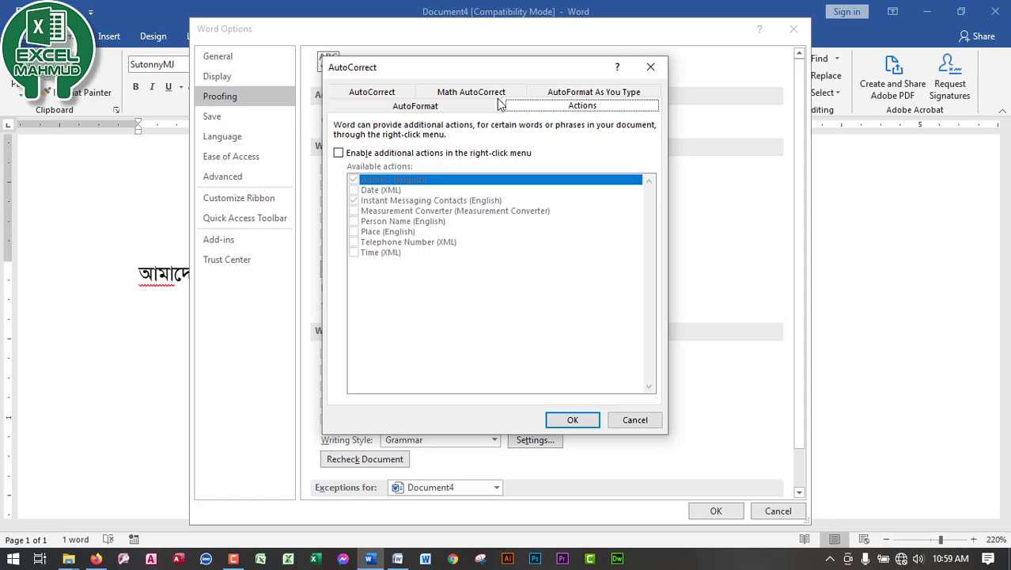
pyautogui.click(447, 92)
pyautogui.click(412, 95)
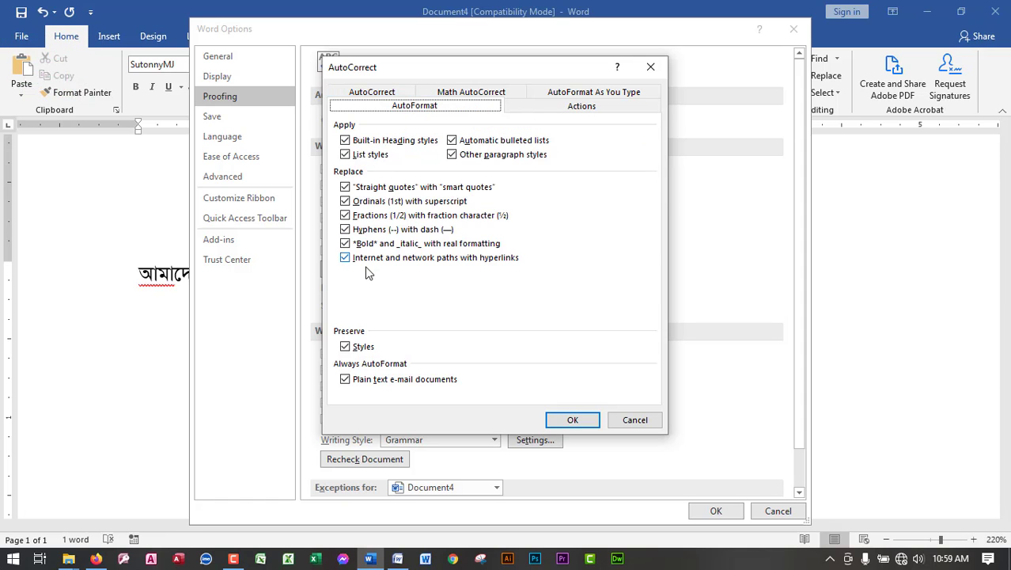
pyautogui.click(366, 98)
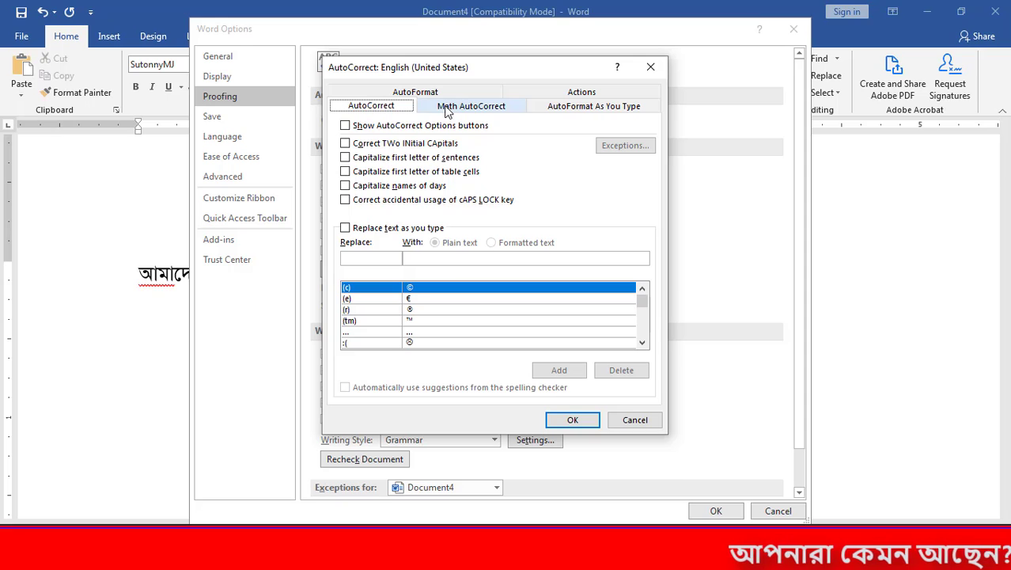
pyautogui.click(571, 419)
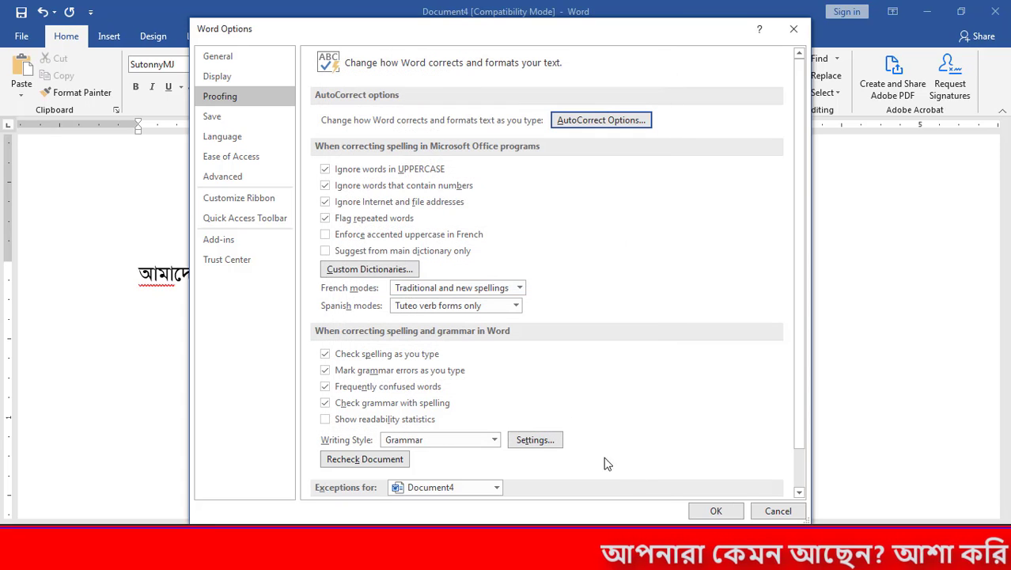
# Step: Close Word Options with OK and retype the Bangla line as আমাদের, then reselect it
pyautogui.click(714, 511)
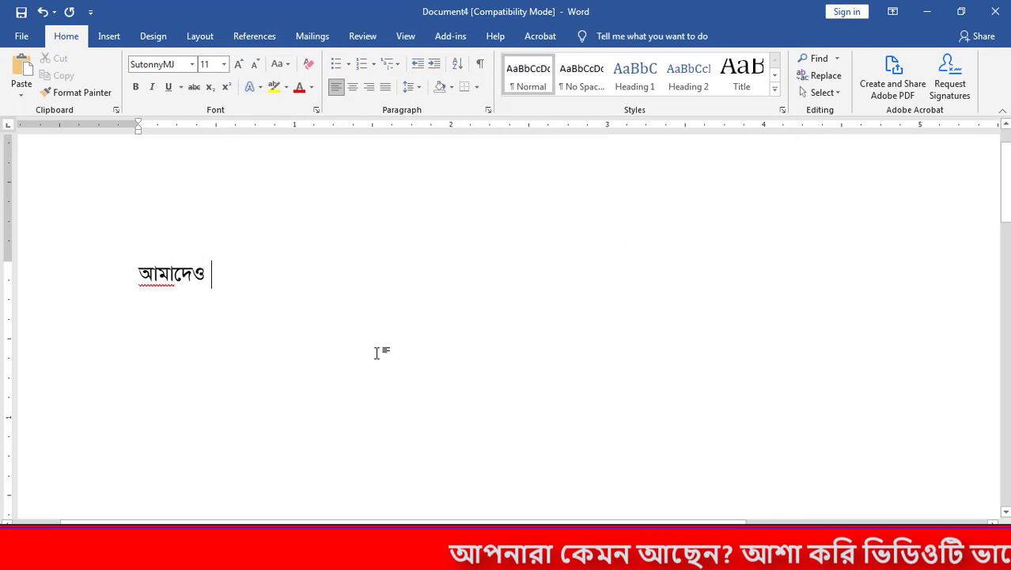
pyautogui.tripleClick(145, 282)
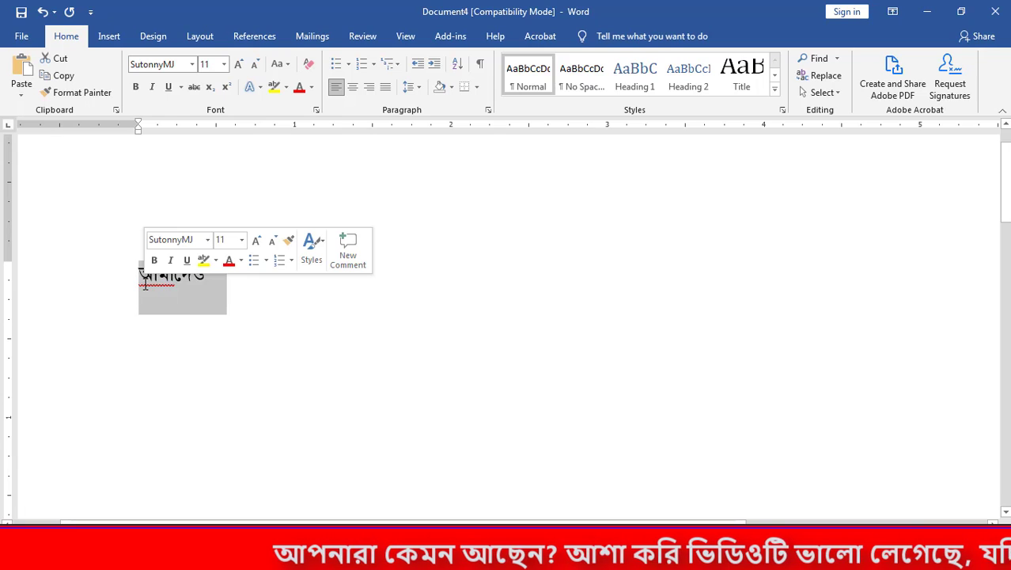
pyautogui.write('আমাদে')
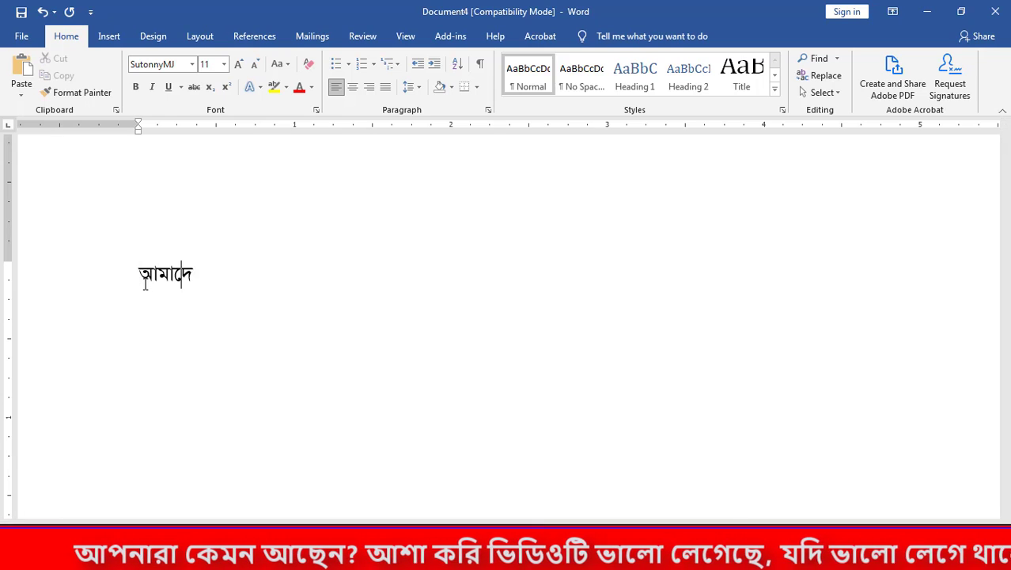
pyautogui.write('র')
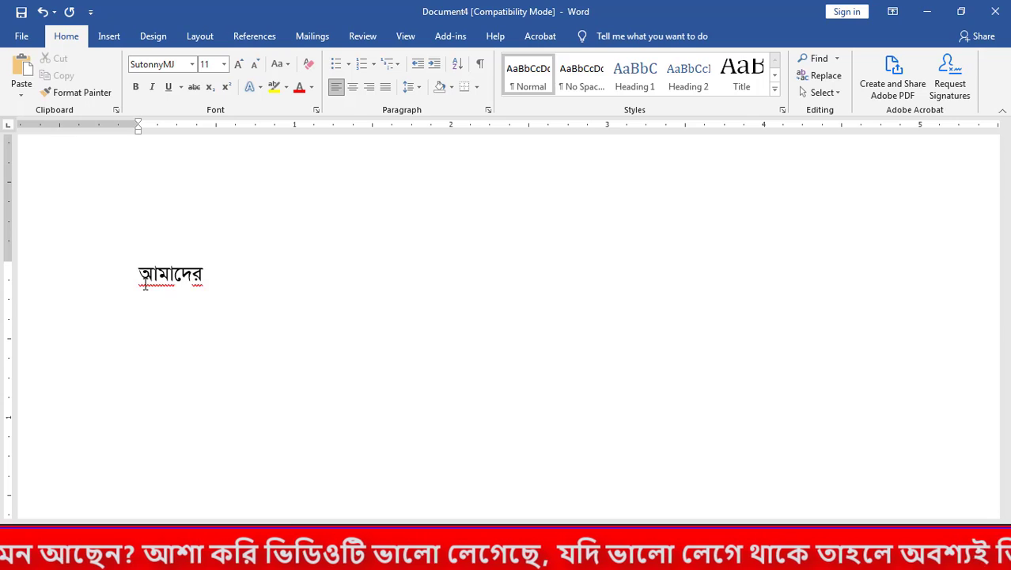
pyautogui.tripleClick(209, 286)
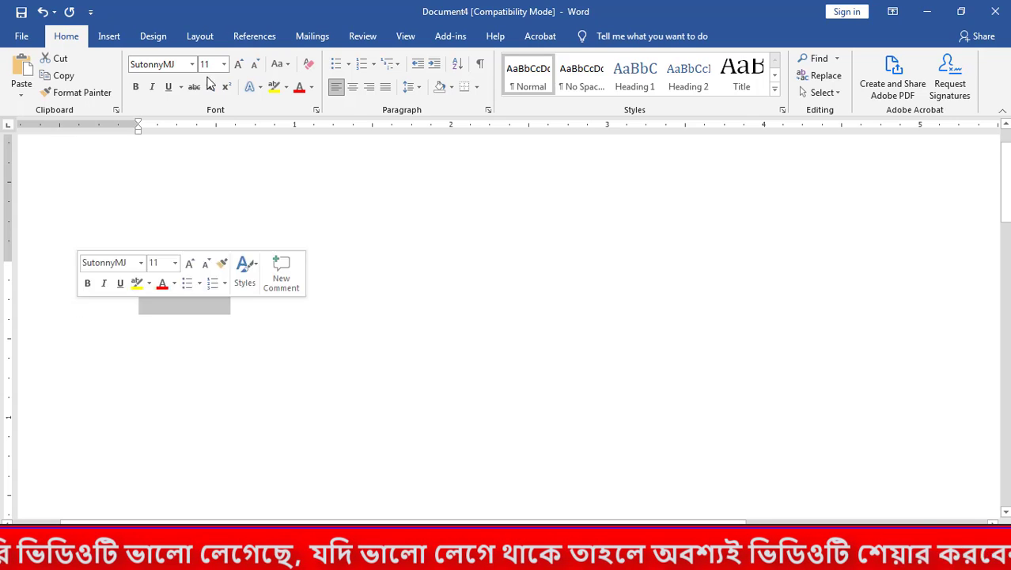
pyautogui.click(175, 66)
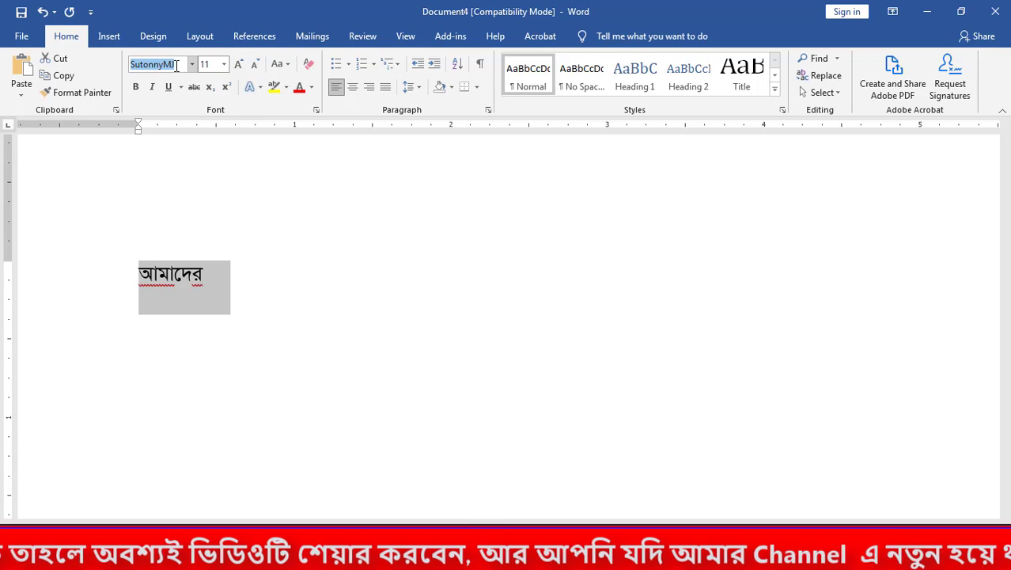
# Step: Set the line to Times New Roman and replace it with lowercase 'december', left uncapitalised
pyautogui.write('Times New Ro')
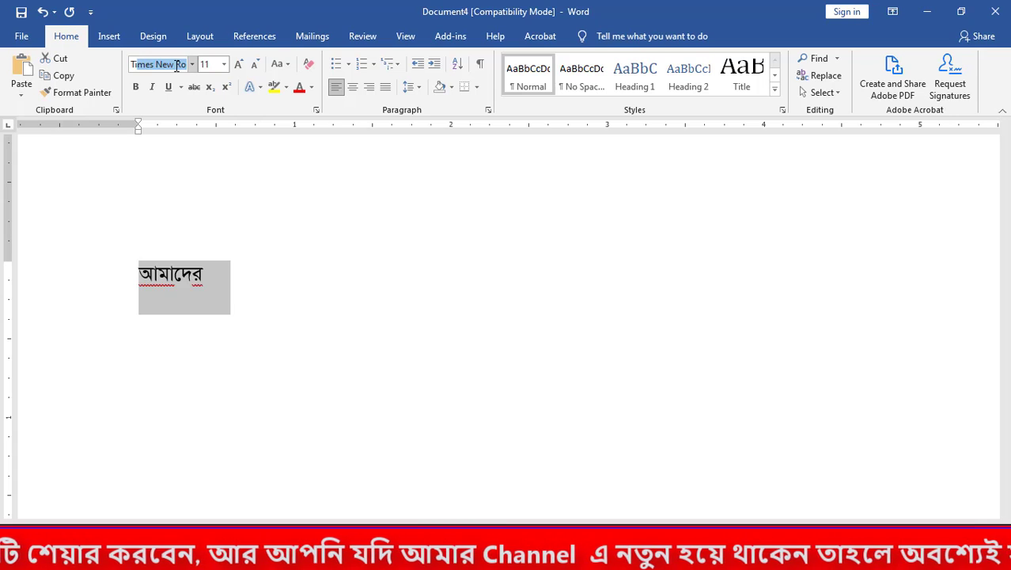
pyautogui.press('Return')
pyautogui.write('d')
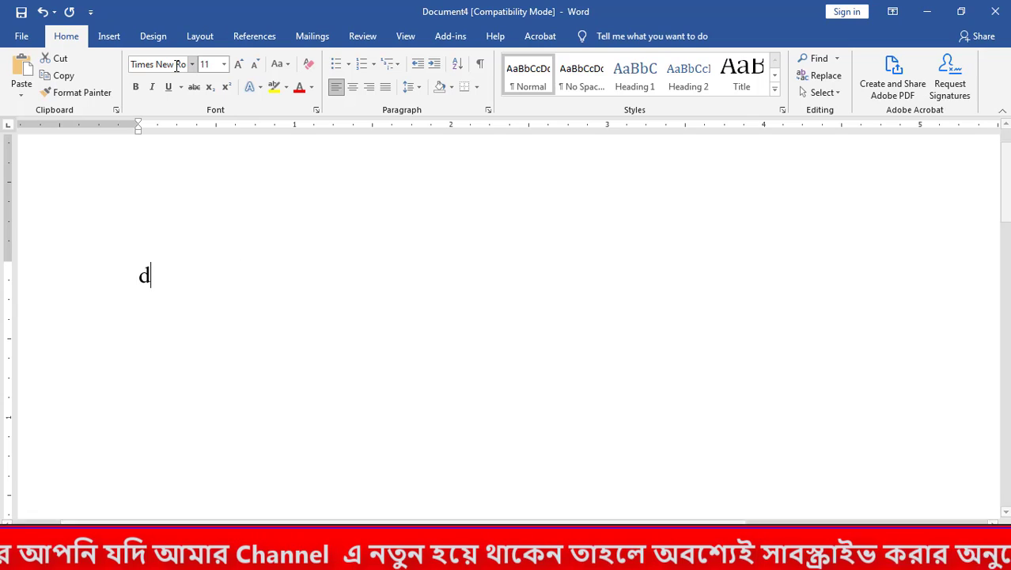
pyautogui.write('ecember')
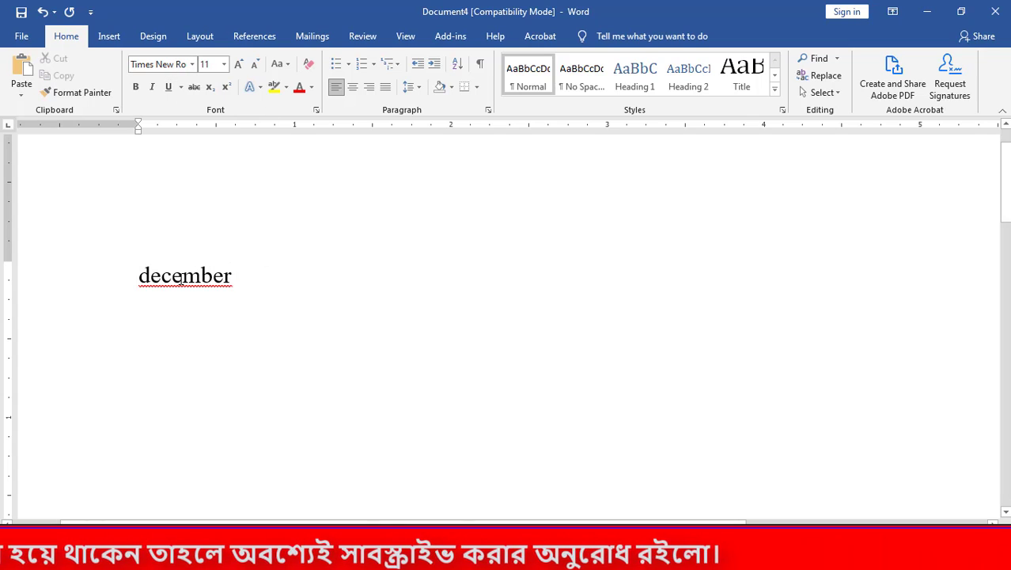
pyautogui.moveTo(139, 275); pyautogui.dragTo(270, 281)
pyautogui.click(294, 288)
# Step: Cancel the close prompt and briefly open and close the ribbon customisation settings
pyautogui.hotkey('alt', 'F4')
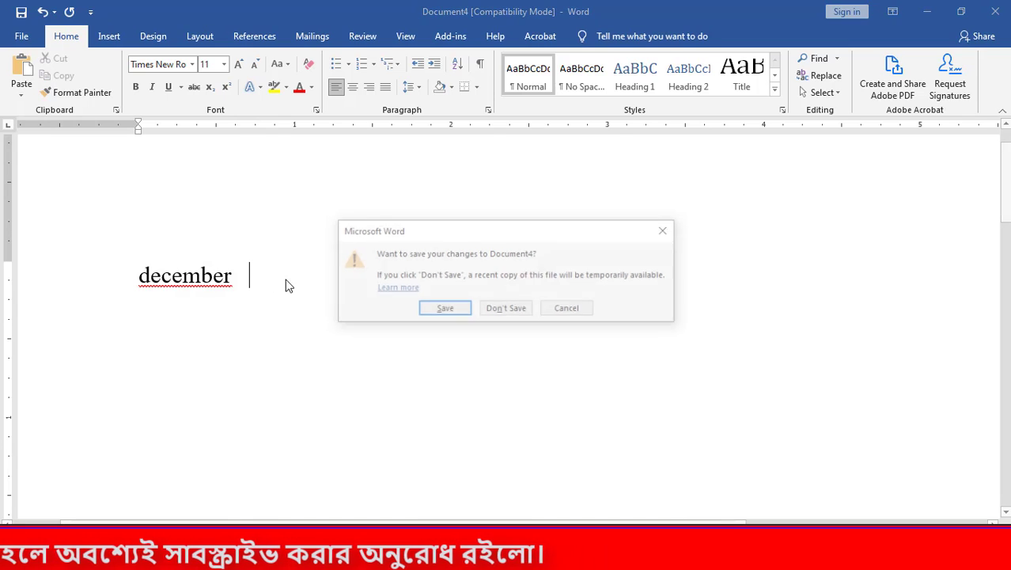
pyautogui.click(570, 310)
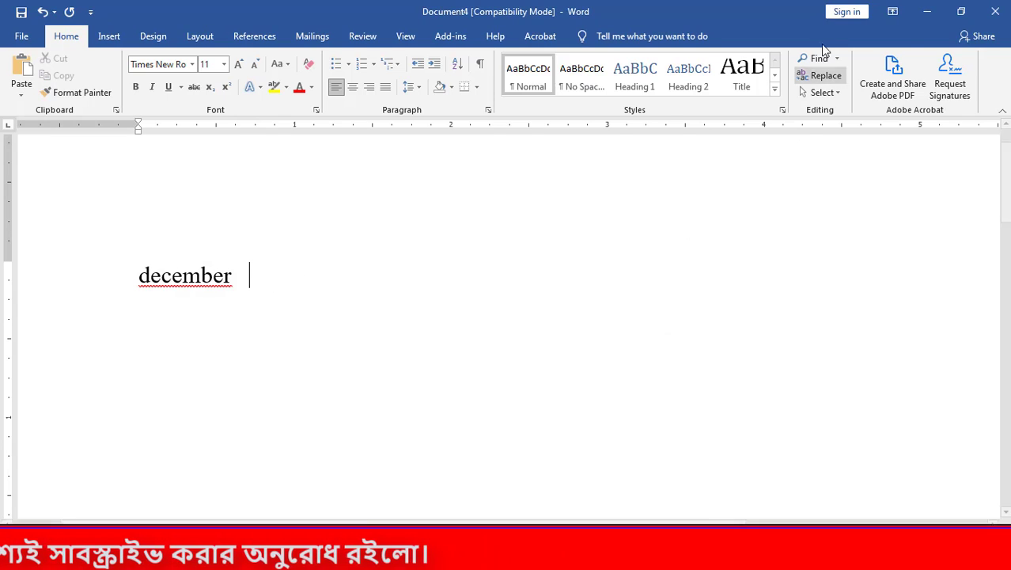
pyautogui.rightClick(995, 77)
pyautogui.click(241, 39)
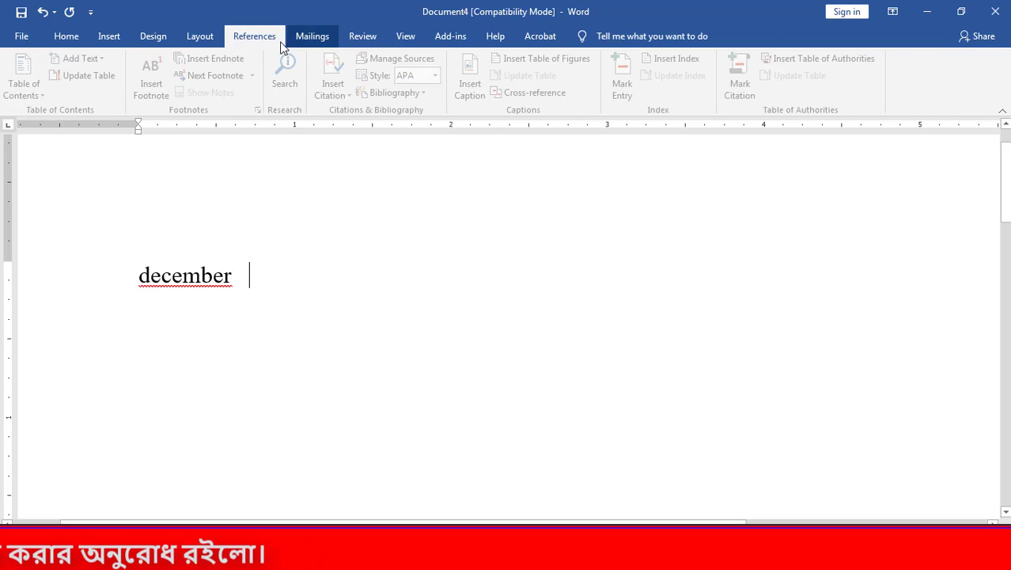
pyautogui.rightClick(951, 80)
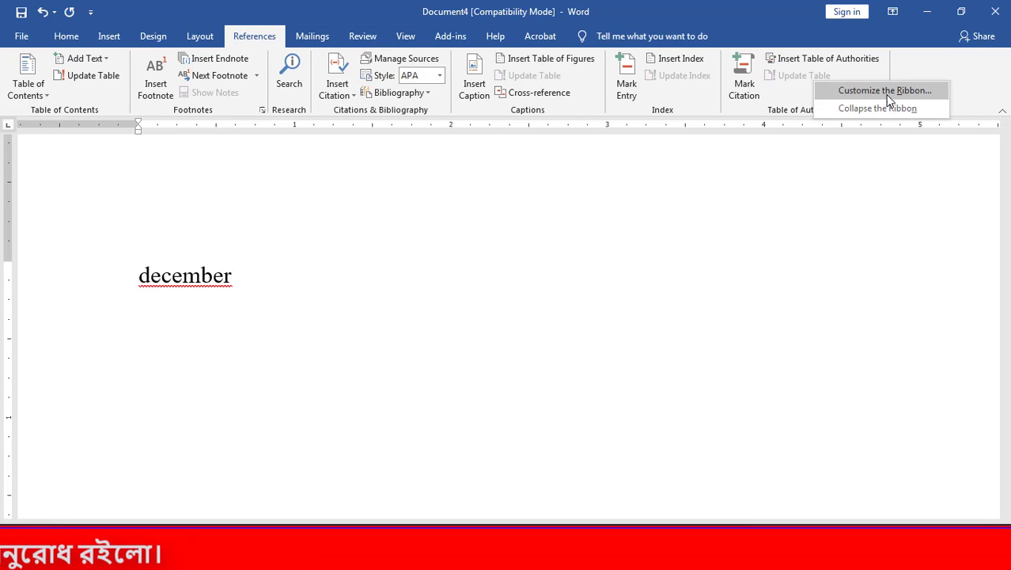
pyautogui.click(889, 89)
pyautogui.click(799, 32)
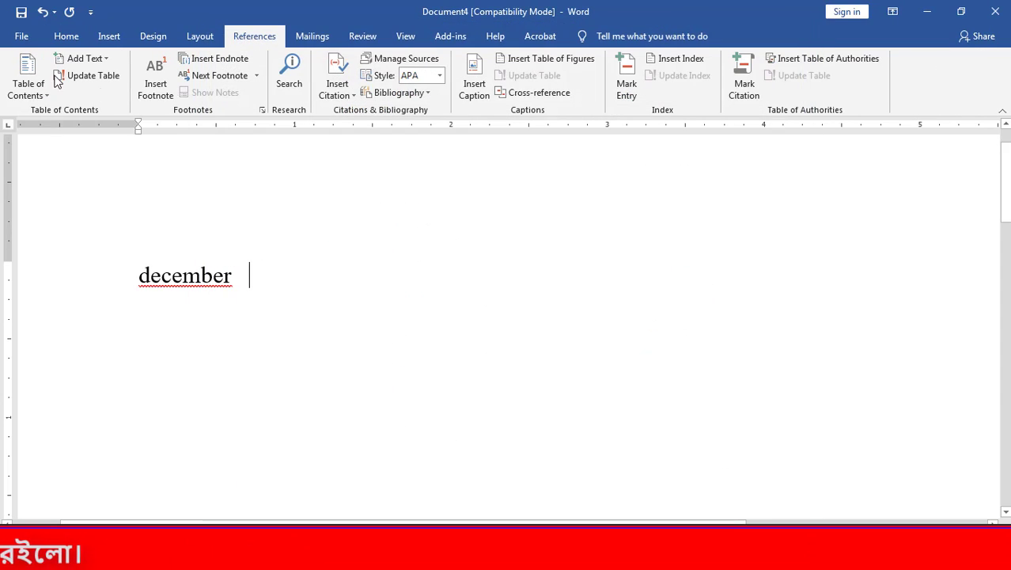
# Step: Recheck the Proofing page of Word Options and close it without changes
pyautogui.click(21, 35)
pyautogui.click(39, 497)
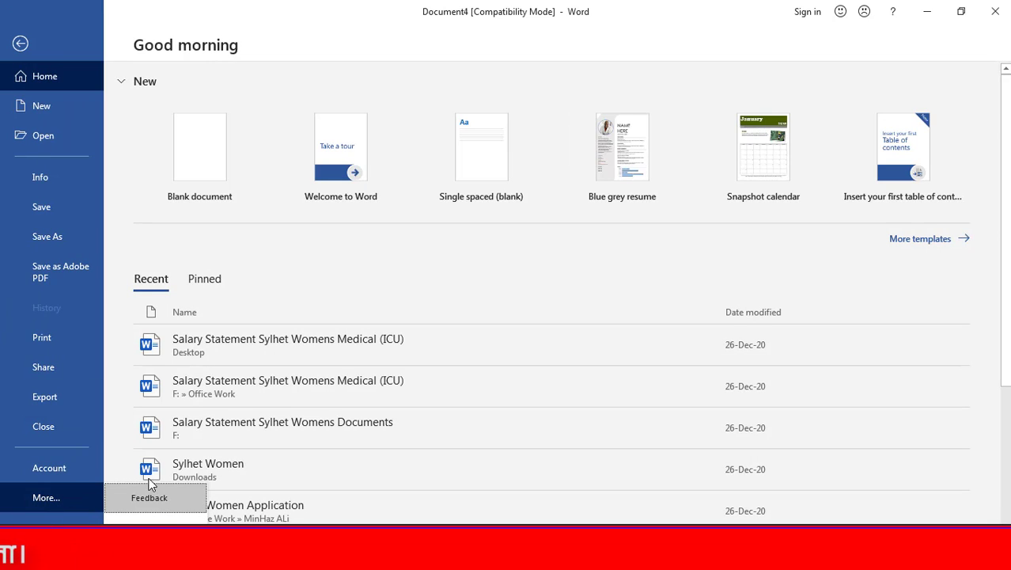
pyautogui.press('Escape')
pyautogui.press('Escape')
pyautogui.hotkey('alt', 'f')
pyautogui.press('t')
pyautogui.click(266, 105)
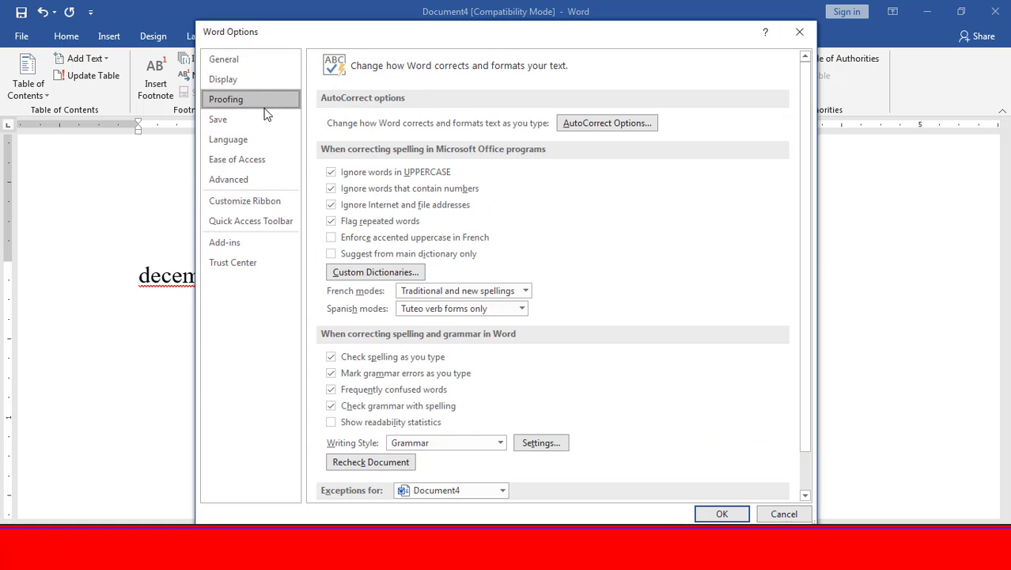
pyautogui.moveTo(373, 39); pyautogui.dragTo(334, 31)
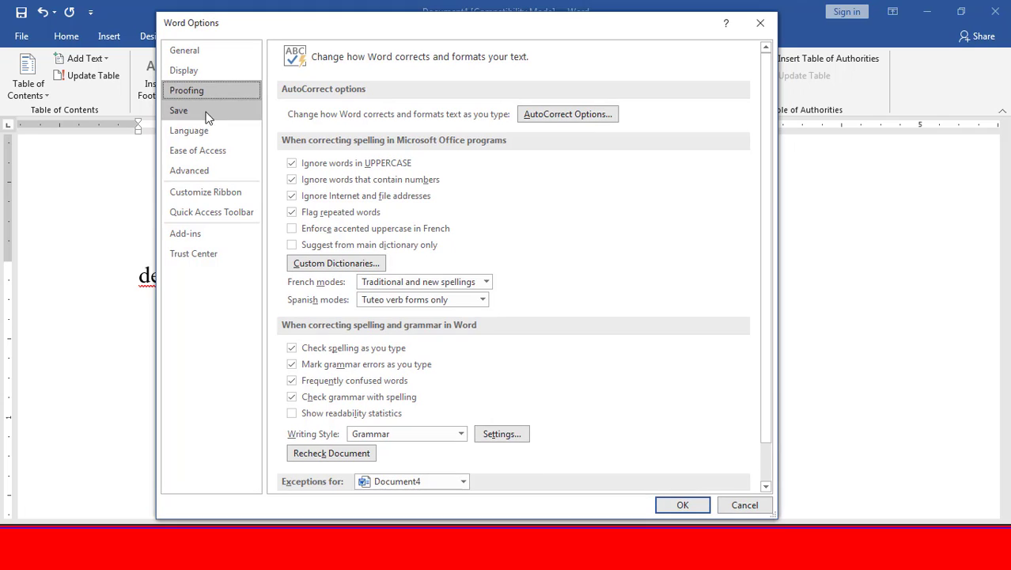
pyautogui.click(743, 503)
# Step: Close Document4 without saving and minimise Word 2016 to reveal the Word 2007 document
pyautogui.hotkey('alt', 'F4')
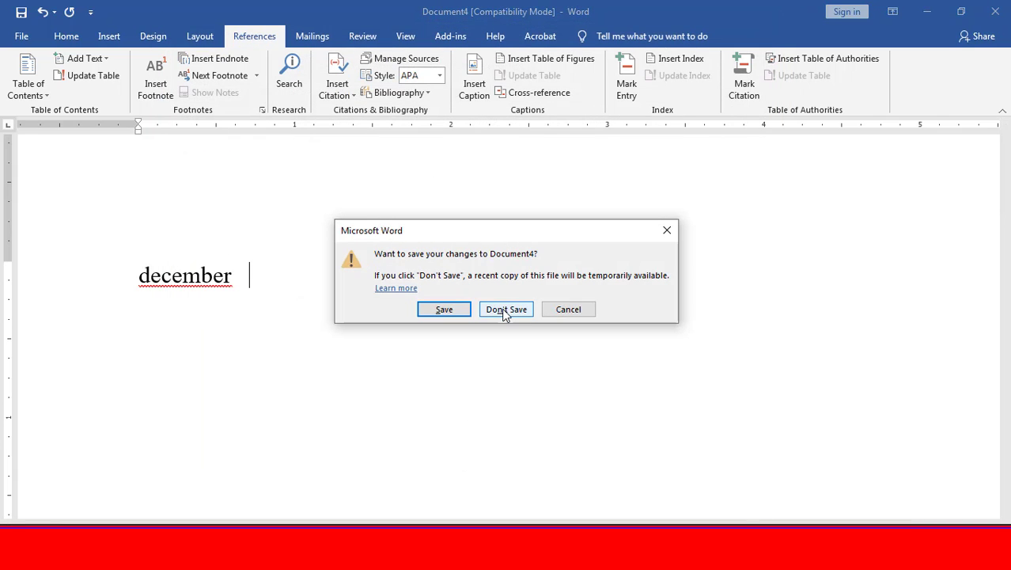
pyautogui.click(505, 310)
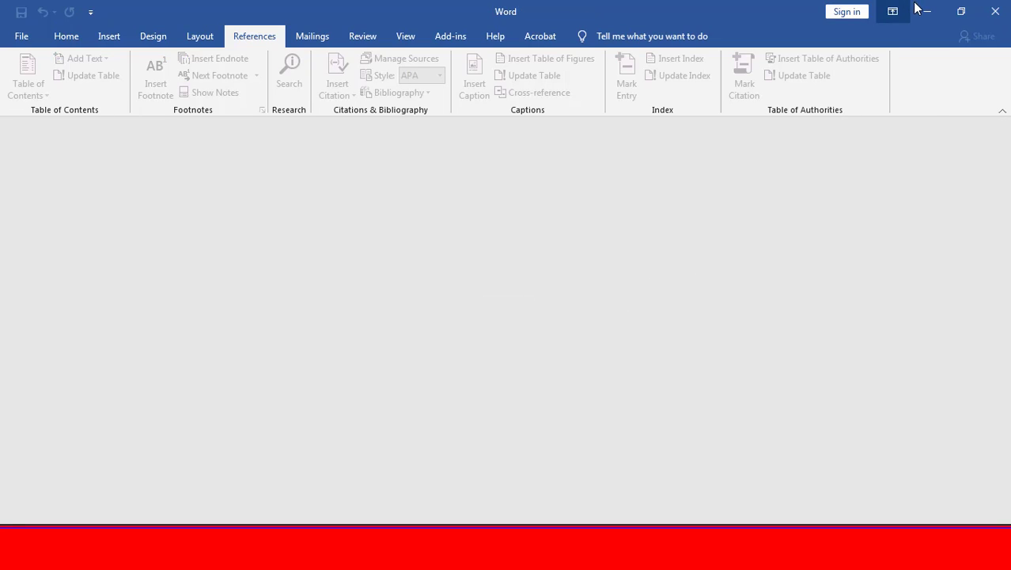
pyautogui.click(924, 12)
# Step: Select both 'December' lines in the Word 2007 document
pyautogui.click(167, 295)
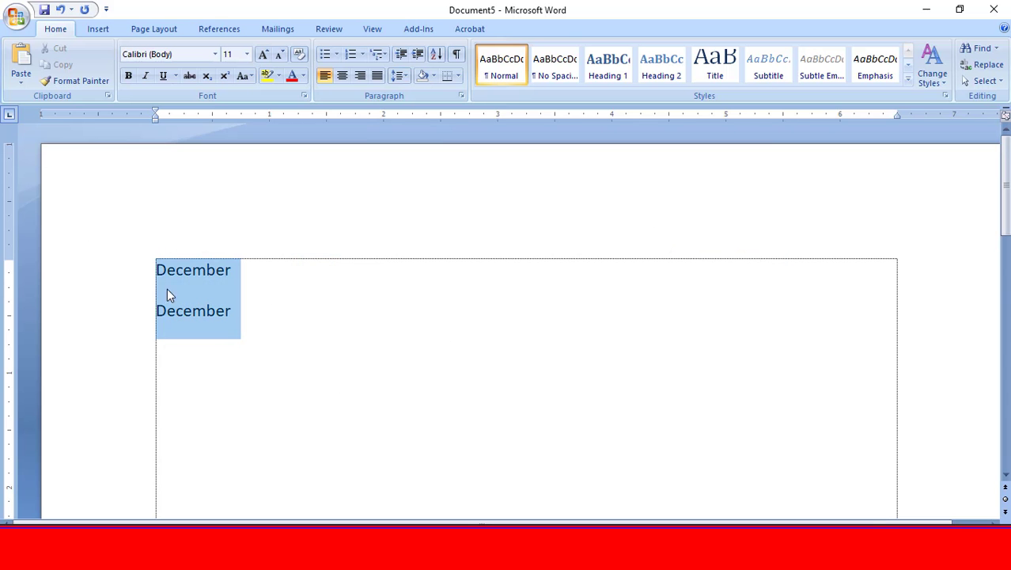
pyautogui.click(167, 294)
pyautogui.moveTo(271, 354); pyautogui.dragTo(111, 253)
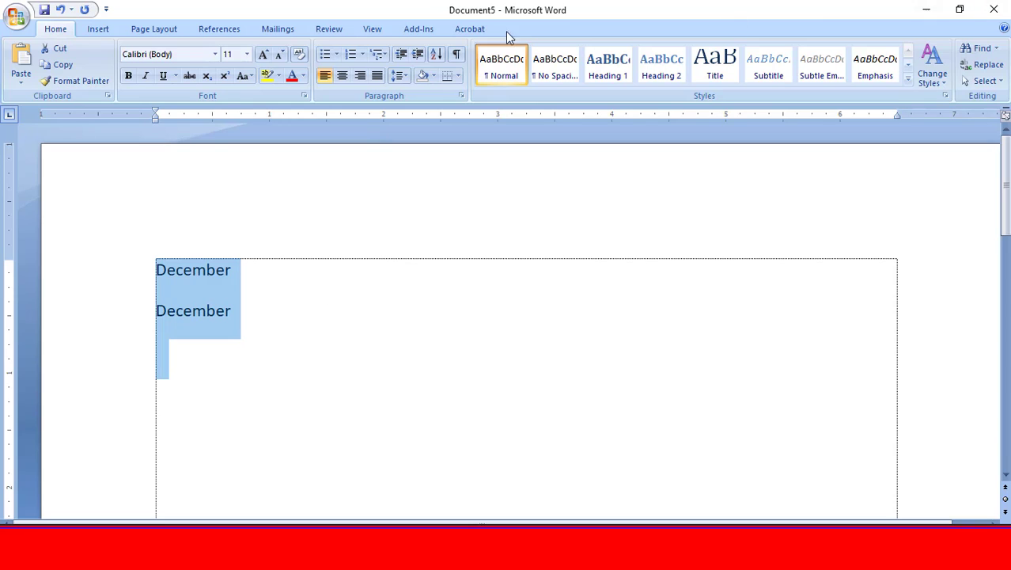
# Step: Check the Add-Ins tab and Word Options Proofing page, then open the Office button menu
pyautogui.click(417, 29)
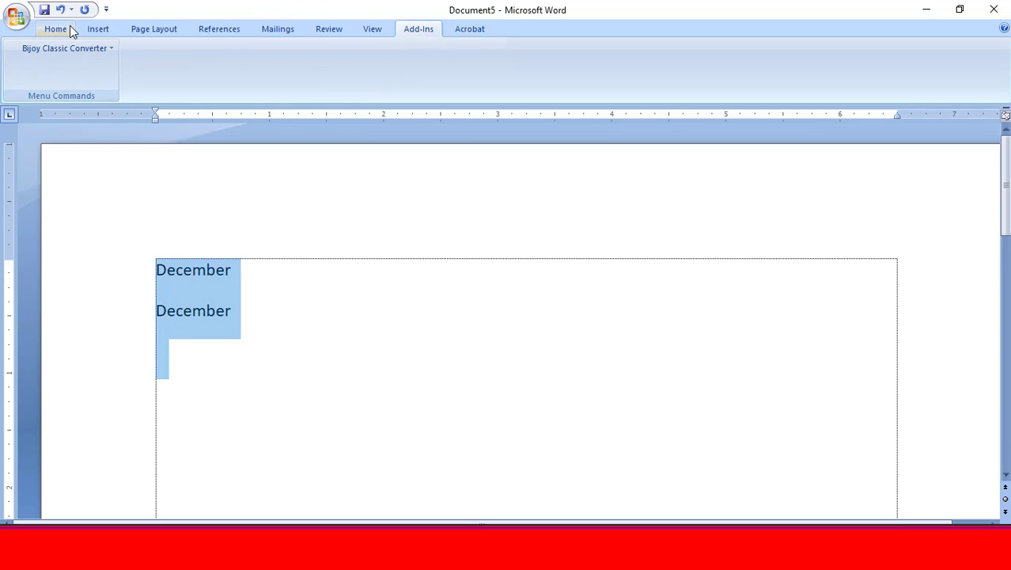
pyautogui.rightClick(516, 33)
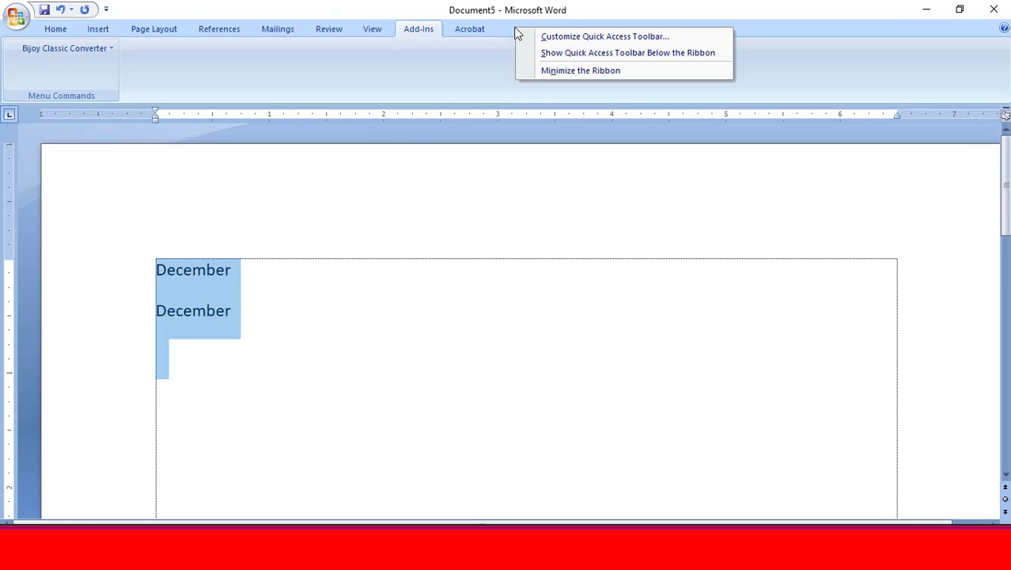
pyautogui.click(619, 37)
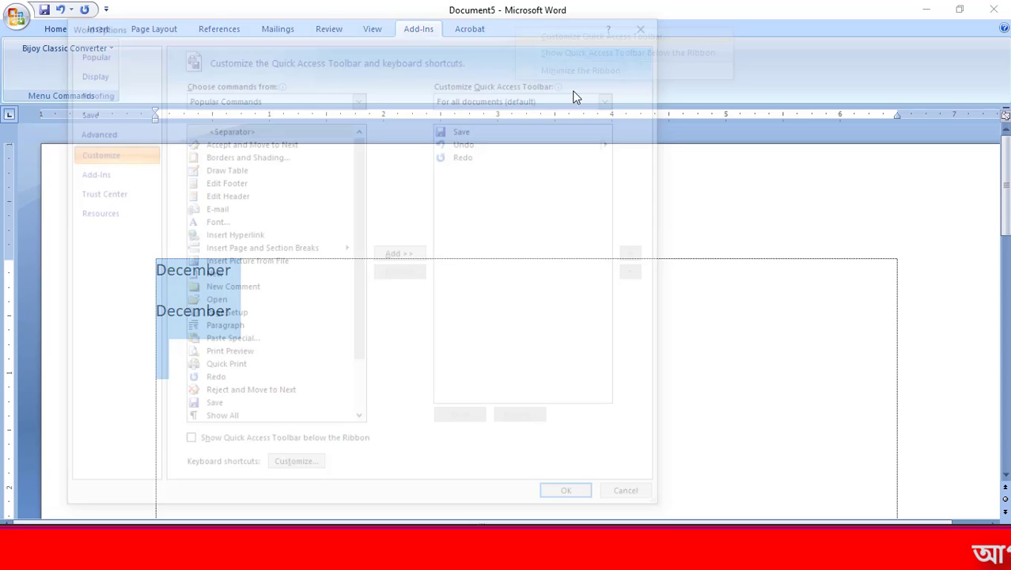
pyautogui.click(114, 93)
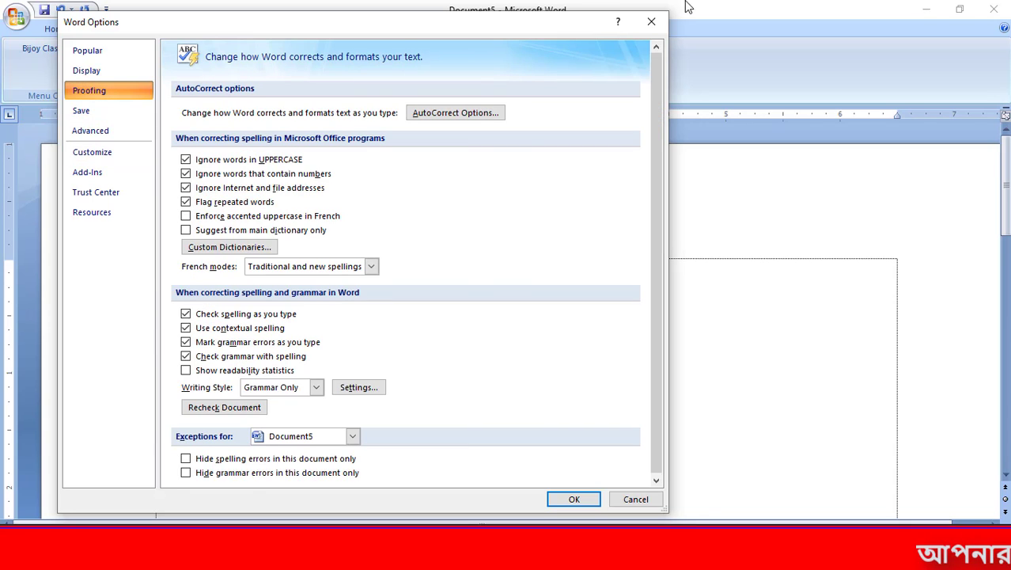
pyautogui.press('Escape')
pyautogui.click(59, 28)
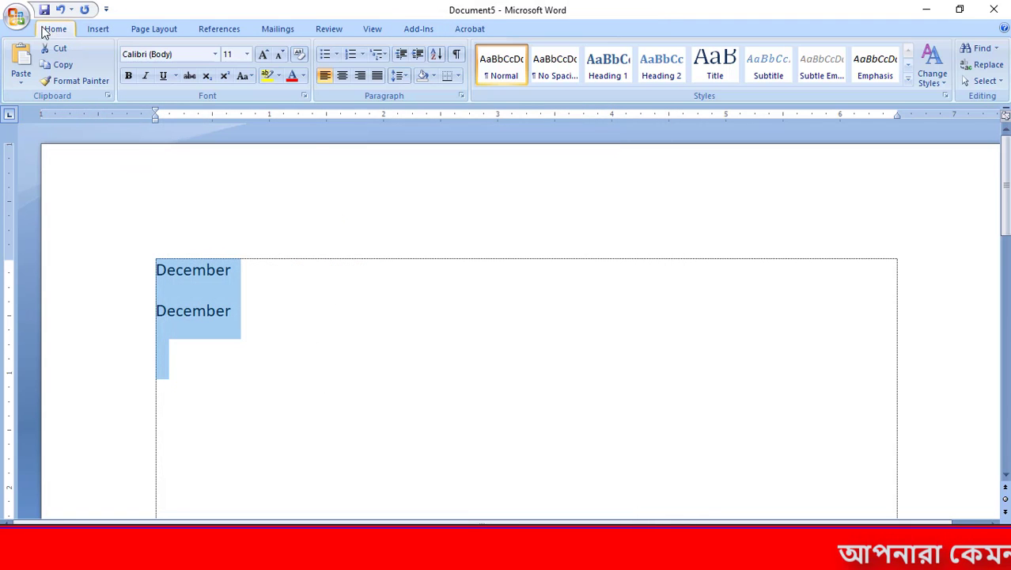
pyautogui.click(33, 27)
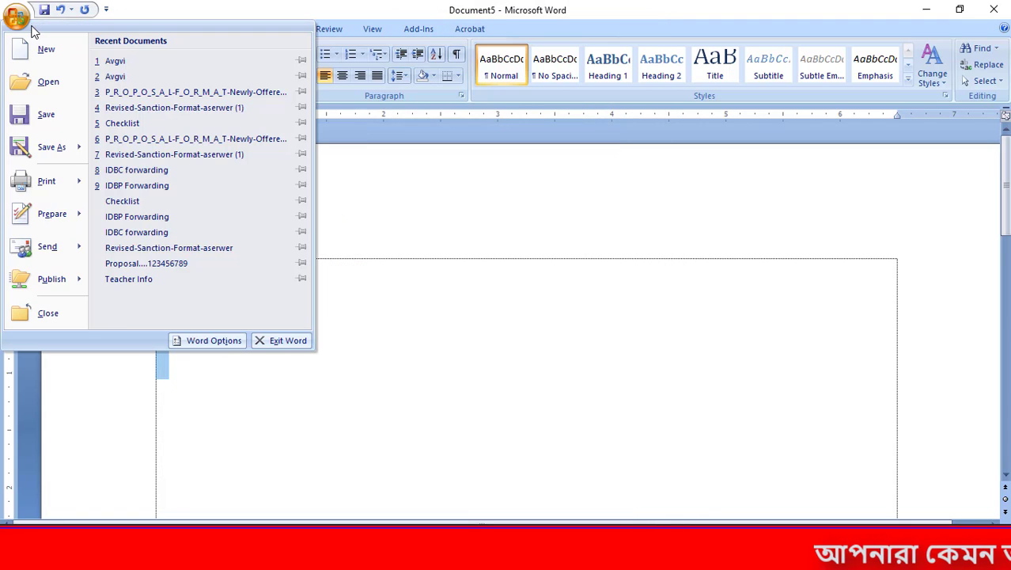
# Step: Open Word Options, go to the Proofing page and bring up AutoCorrect Options
pyautogui.click(200, 338)
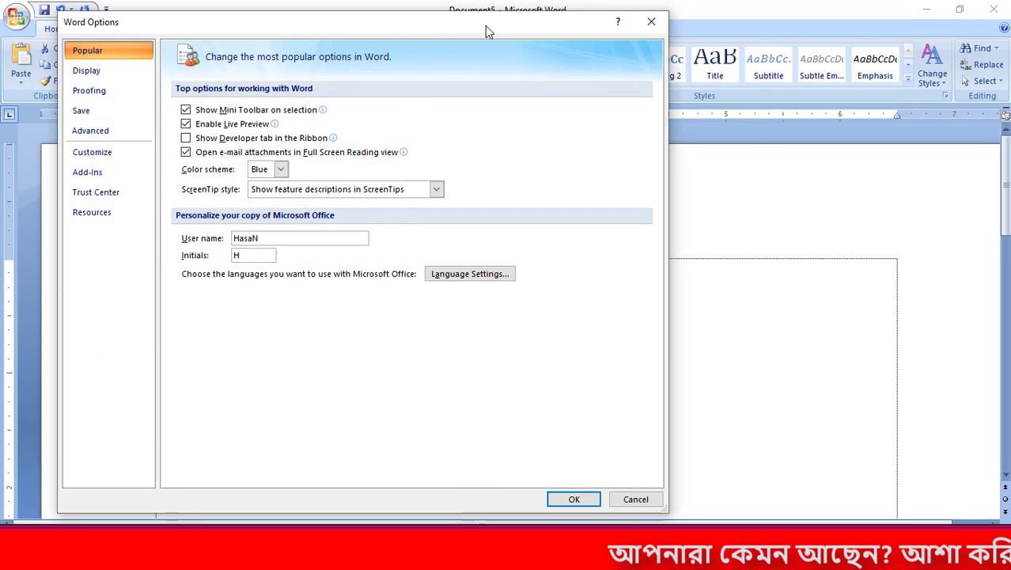
pyautogui.moveTo(487, 31); pyautogui.dragTo(590, 22)
pyautogui.click(184, 100)
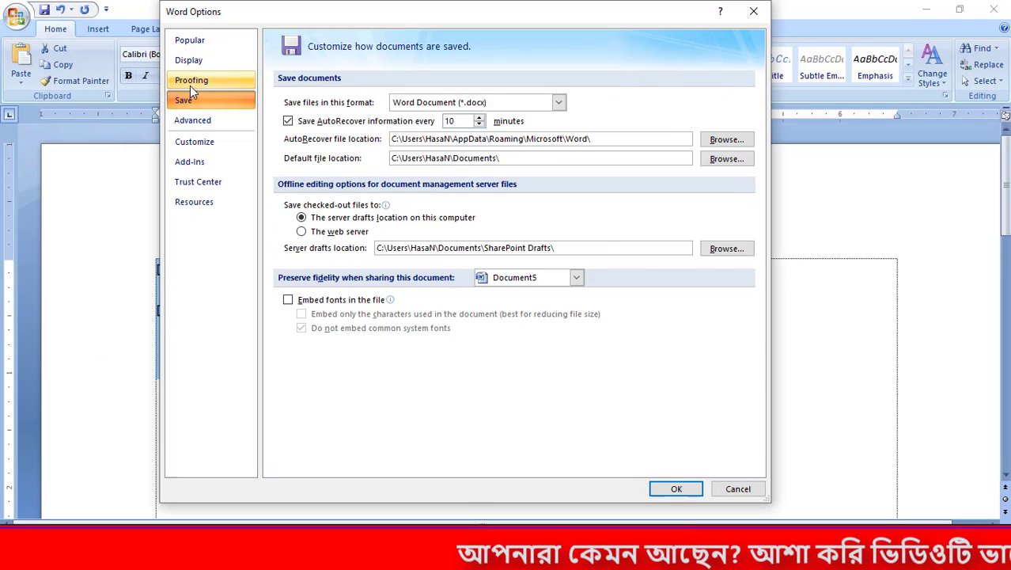
pyautogui.click(191, 87)
pyautogui.moveTo(592, 26); pyautogui.dragTo(655, 33)
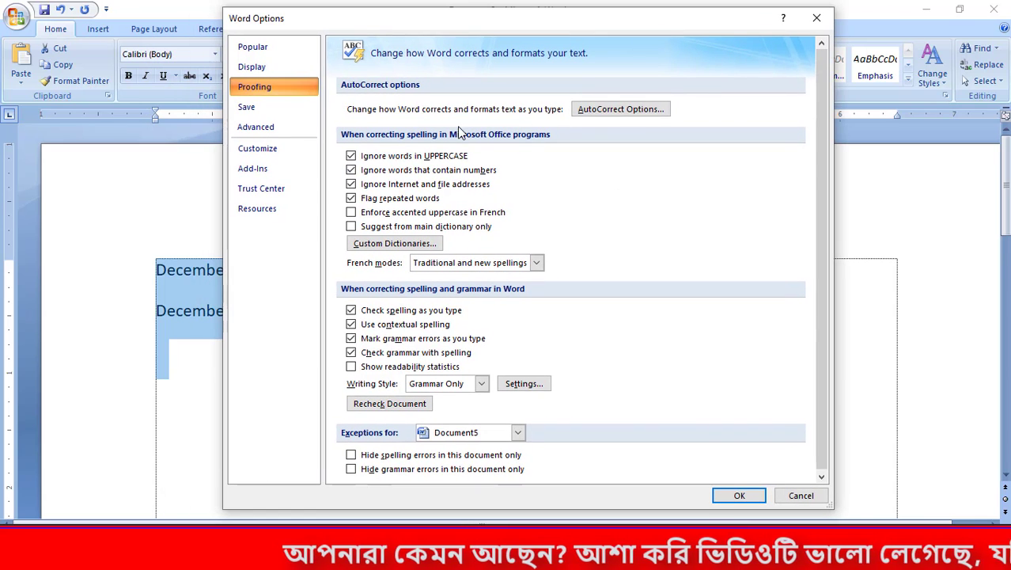
pyautogui.click(610, 111)
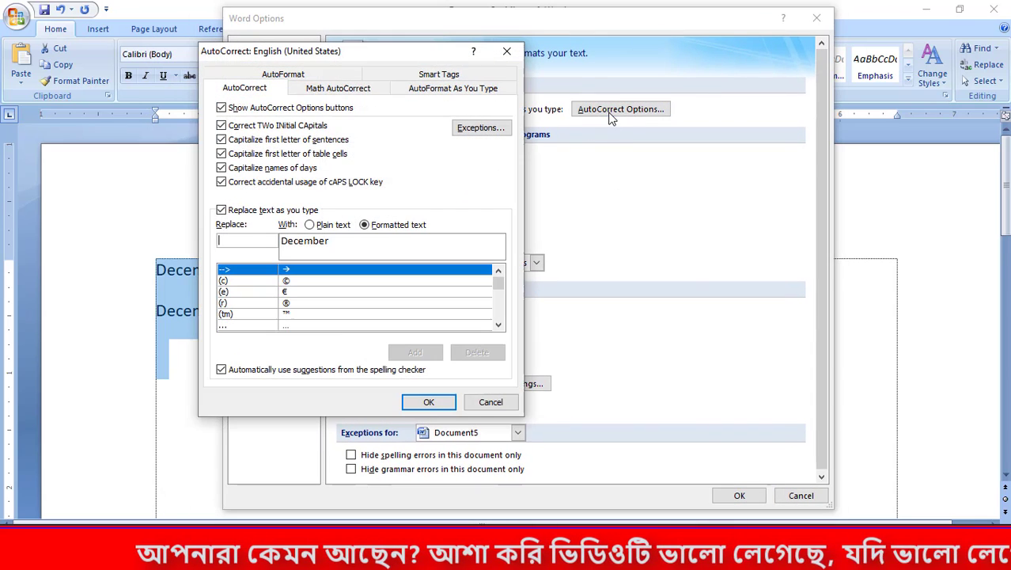
# Step: Uncheck option buttons, all five capitalization fixes and Replace text as you type, then confirm both dialogs
pyautogui.click(262, 111)
pyautogui.click(254, 140)
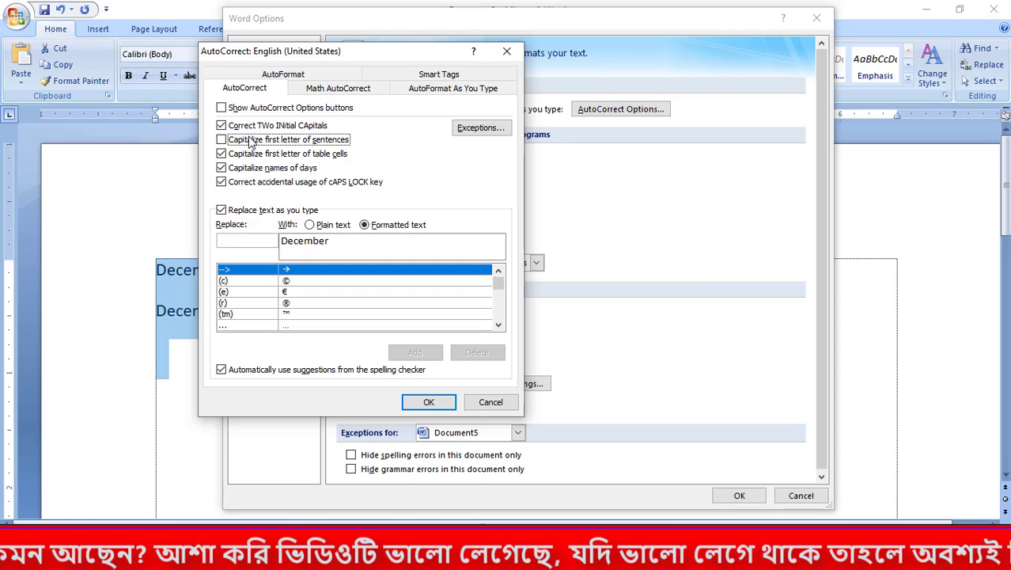
pyautogui.click(244, 126)
pyautogui.click(246, 153)
pyautogui.click(249, 167)
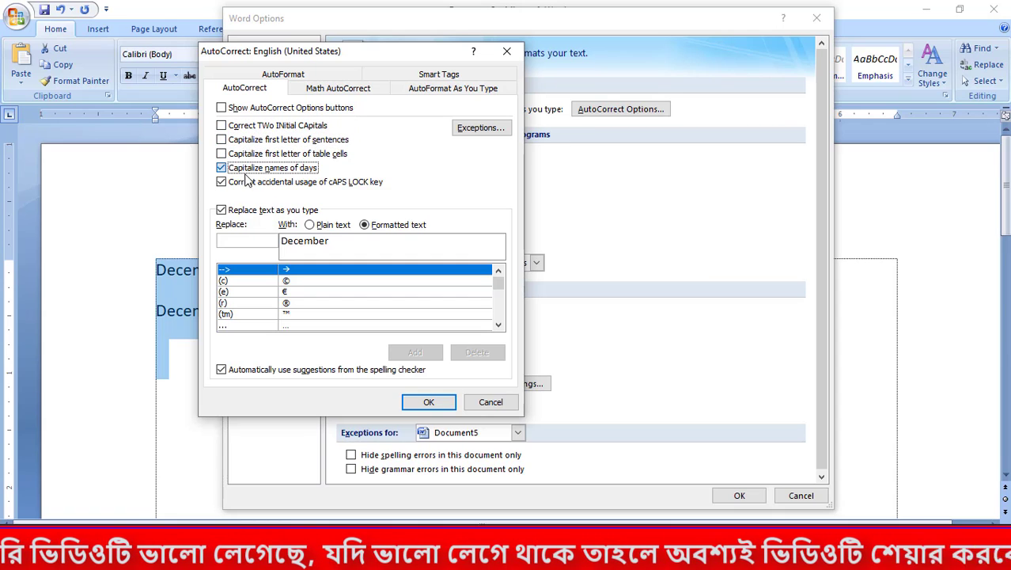
pyautogui.click(250, 182)
pyautogui.click(244, 210)
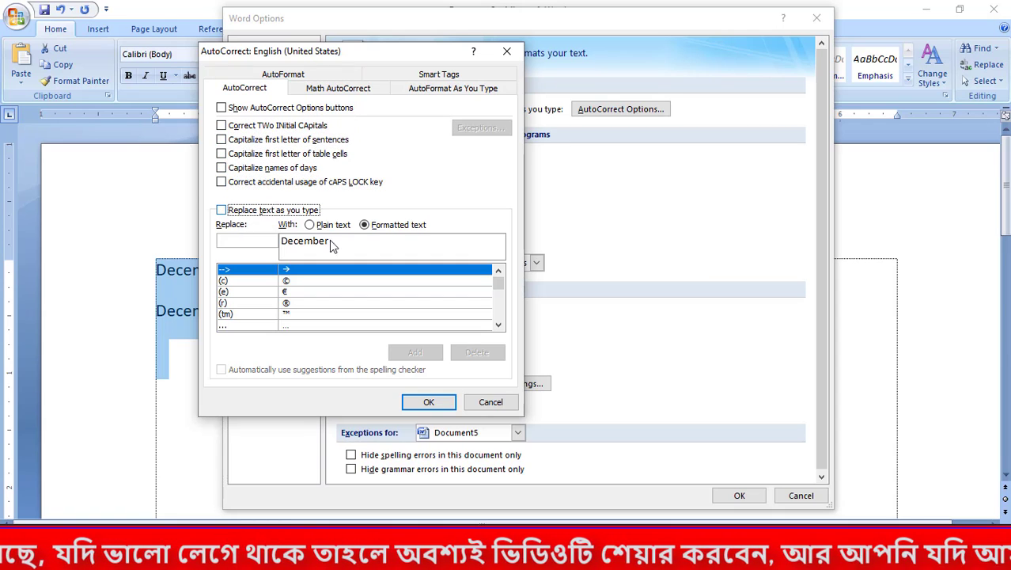
pyautogui.click(425, 402)
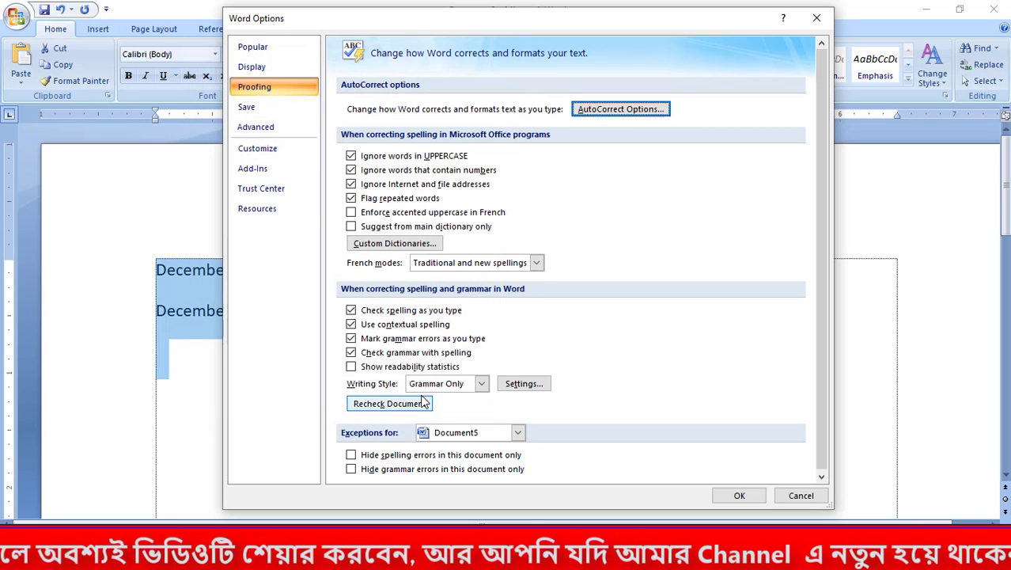
pyautogui.click(724, 495)
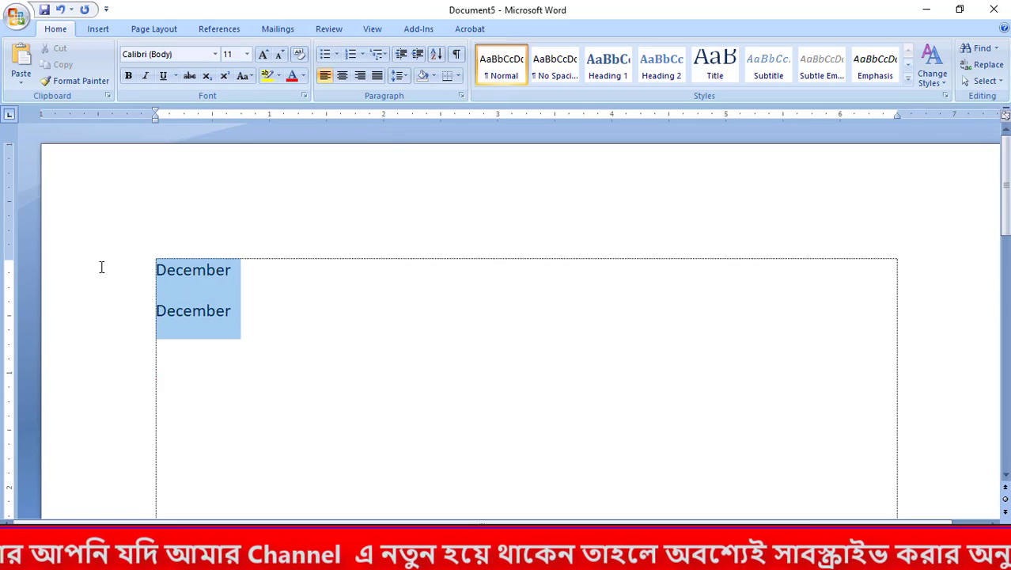
# Step: Type a lowercase 'december' test word to check it stays uncorrected, then delete it
pyautogui.write('de')
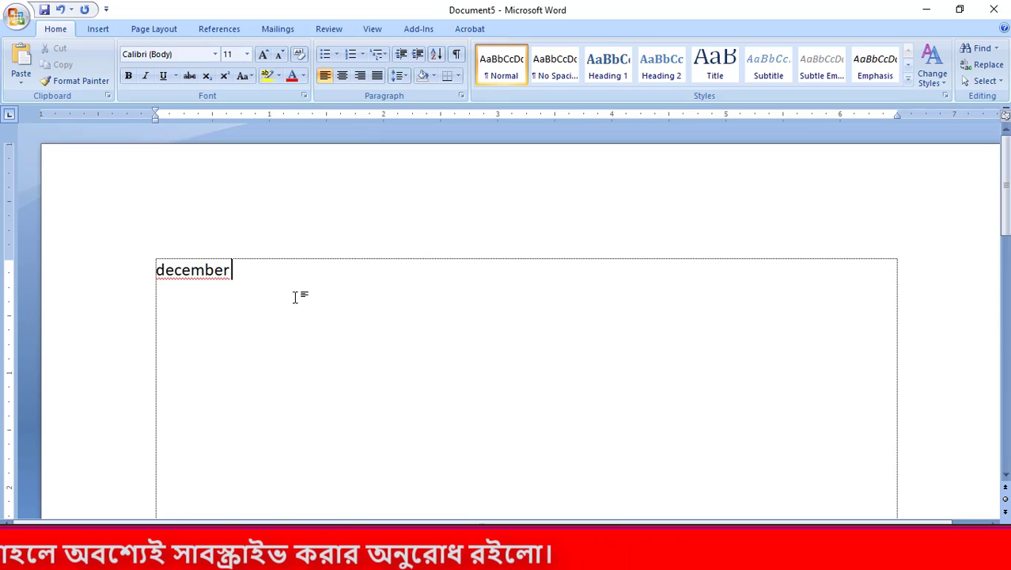
pyautogui.hotkey('ctrl', 'a')
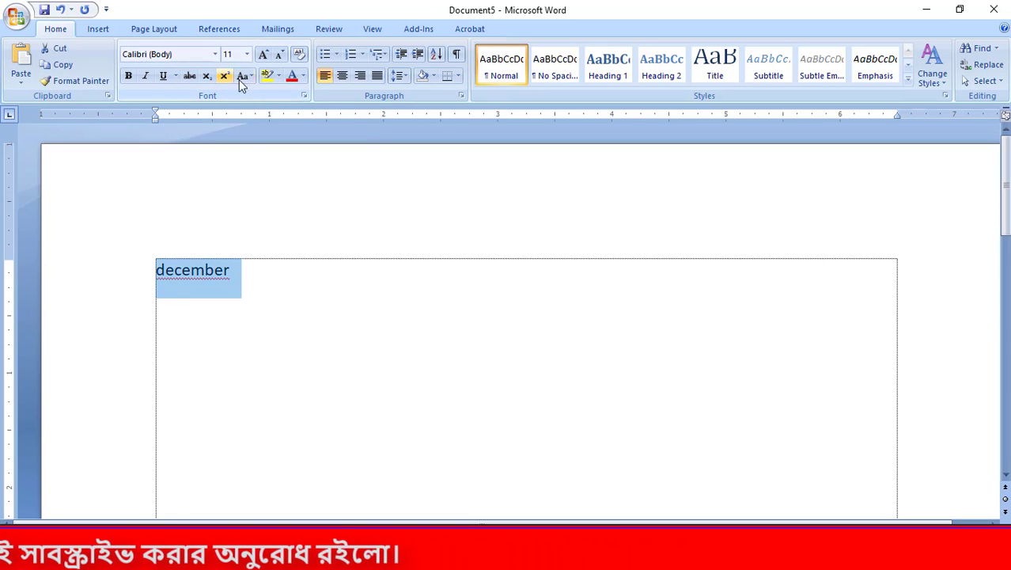
pyautogui.press('Delete')
# Step: Switch the font to SutonnyMJ for Bangla text, then close Word without saving
pyautogui.click(196, 55)
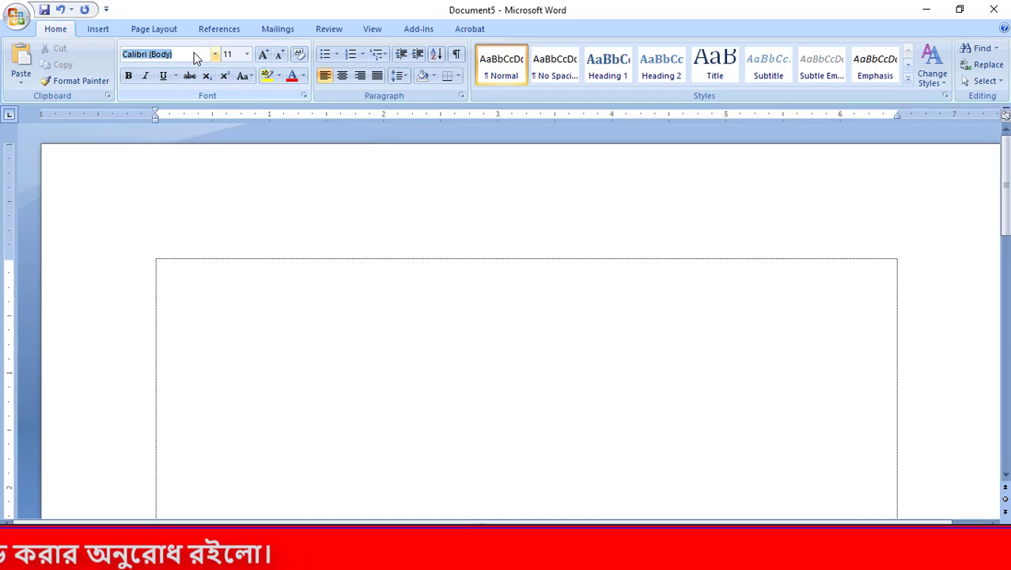
pyautogui.write('SutonnyMJ')
pyautogui.press('Return')
pyautogui.write('আমাদের')
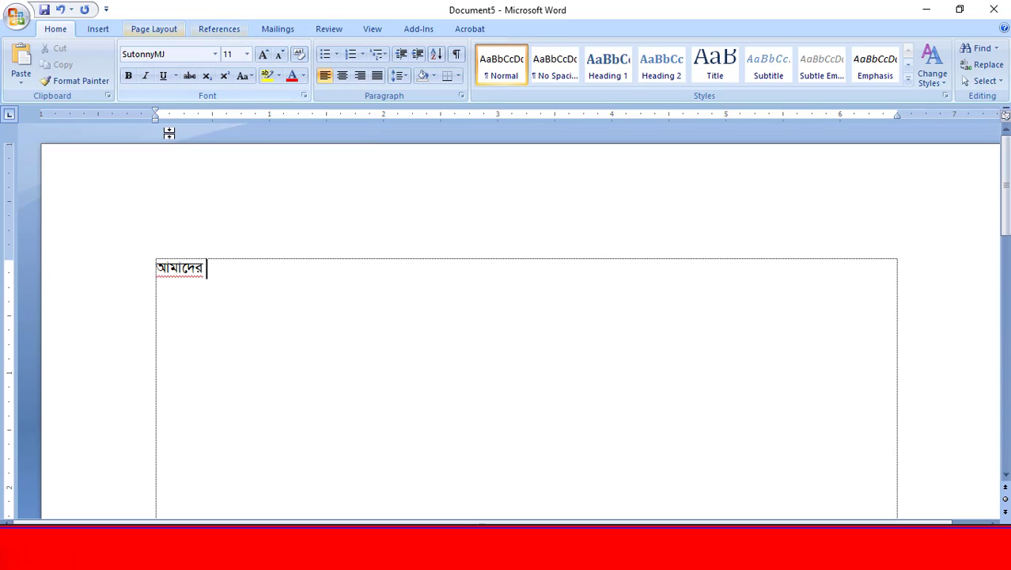
pyautogui.click(1004, 7)
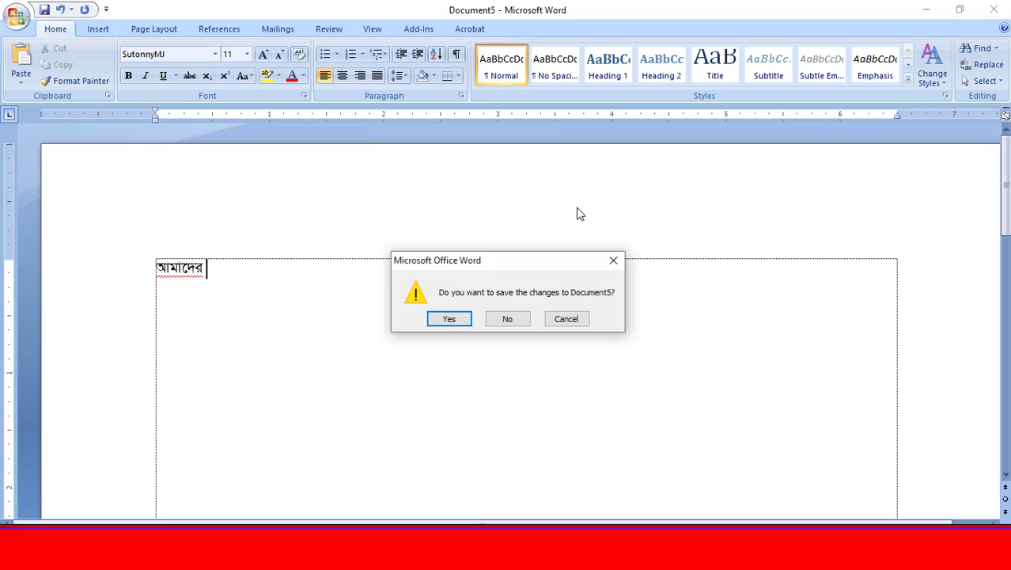
pyautogui.click(507, 319)
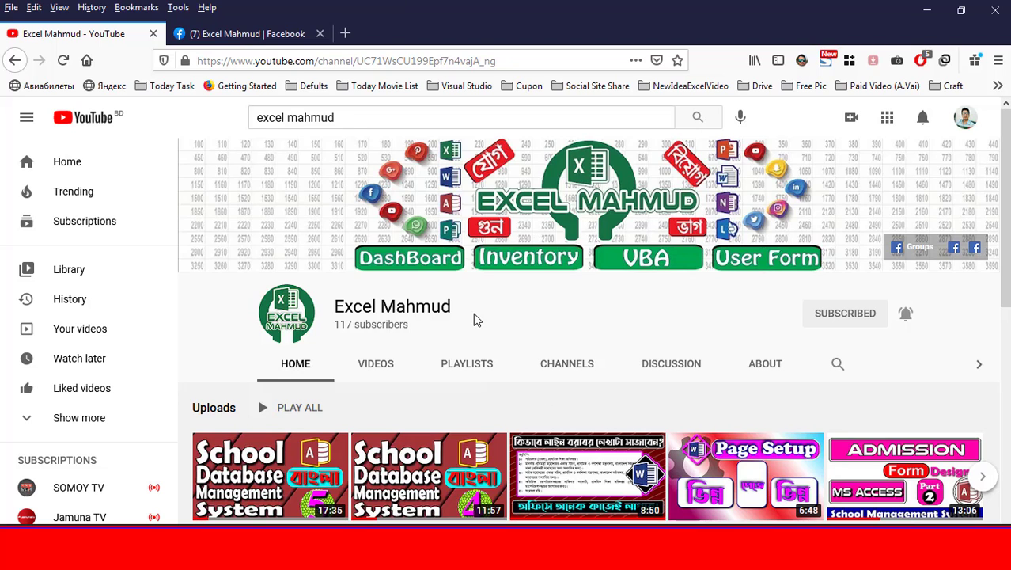
# Step: Browse the channel's next set of uploaded videos, then move to its Facebook group tab
pyautogui.scroll(-2, 496, 336)
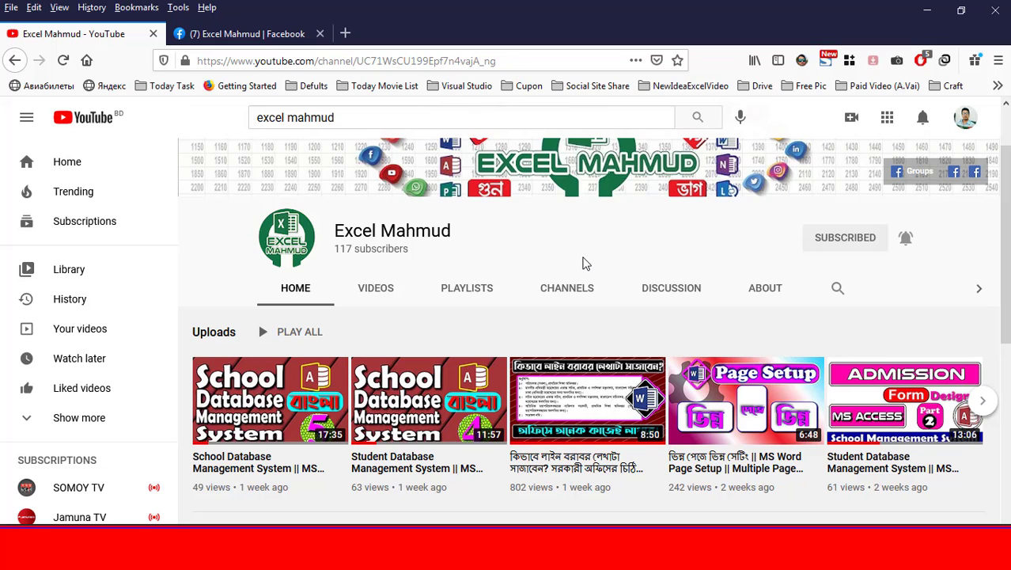
pyautogui.scroll(-2, 649, 379)
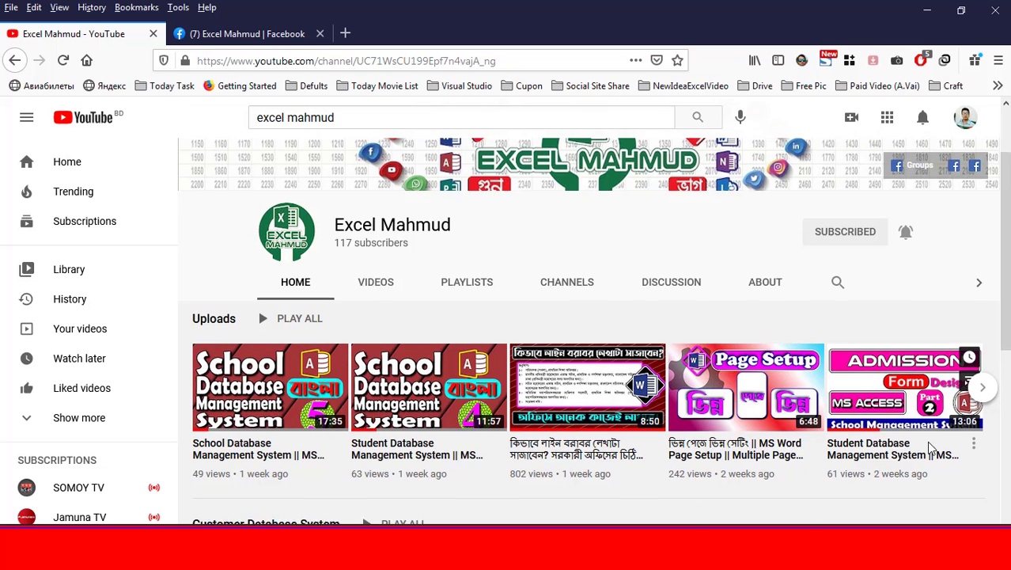
pyautogui.click(984, 325)
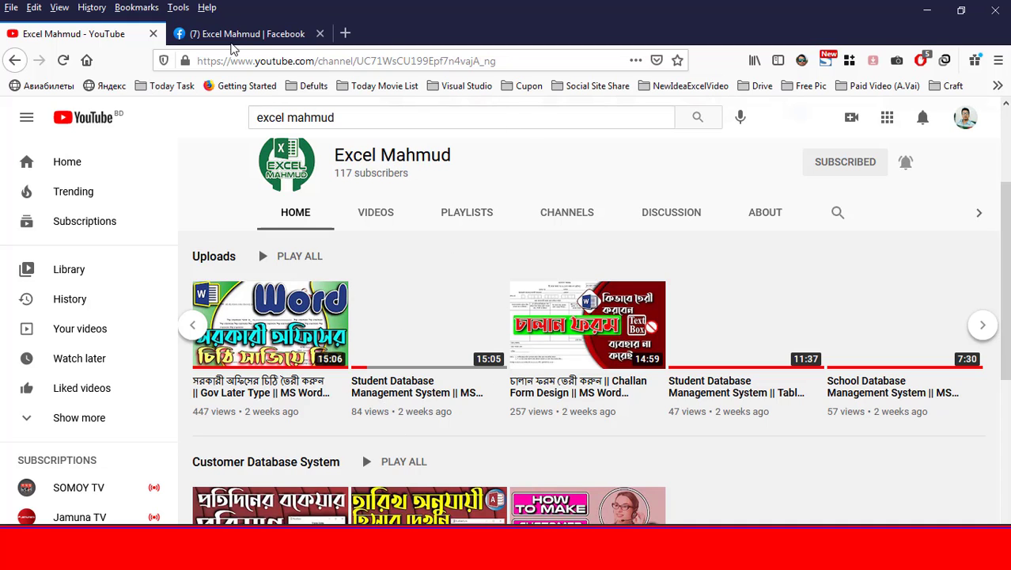
pyautogui.click(235, 35)
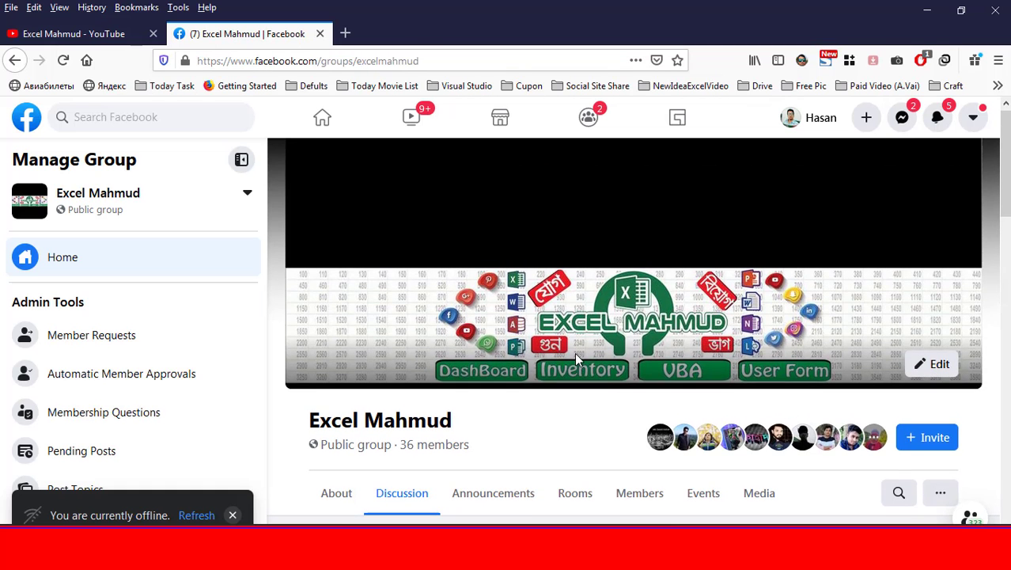
pyautogui.scroll(-3, 590, 360)
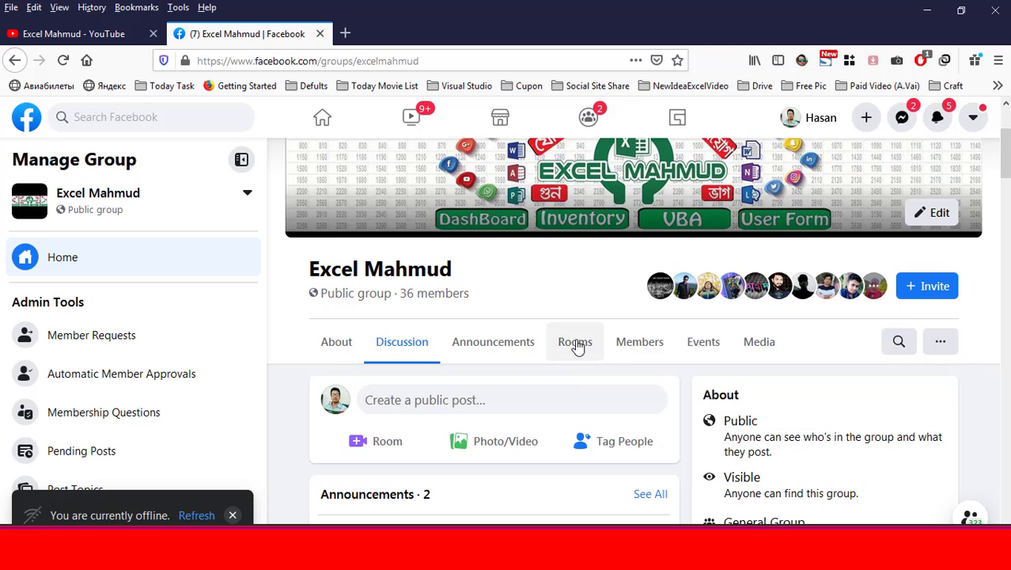